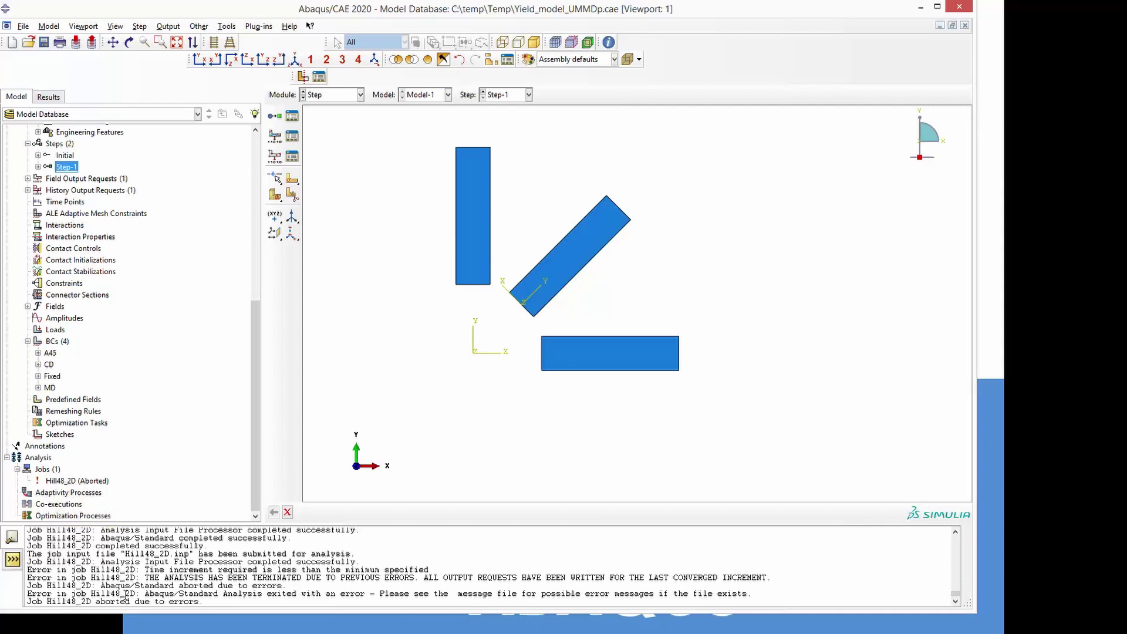
{"action": "left_click_drag", "start_coordinate": [28, 569], "coordinate": [57, 571]}
{"action": "left_click_drag", "start_coordinate": [429, 570], "coordinate": [27, 570]}
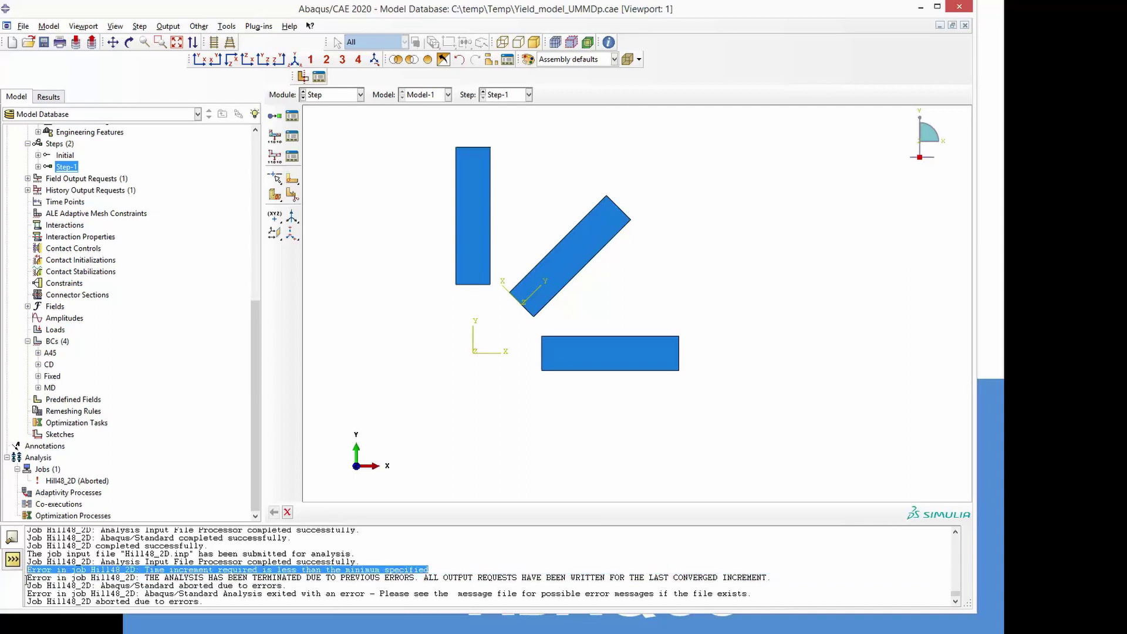
{"action": "left_click", "coordinate": [27, 578]}
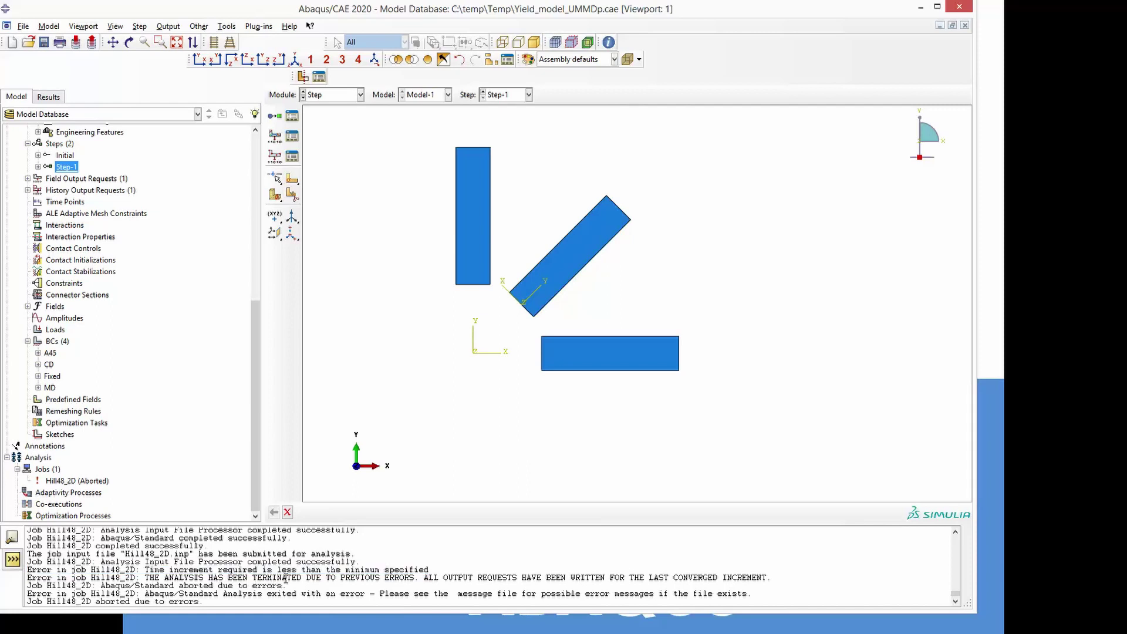
{"action": "left_click_drag", "start_coordinate": [351, 578], "coordinate": [420, 580]}
{"action": "left_click_drag", "start_coordinate": [26, 594], "coordinate": [101, 594]}
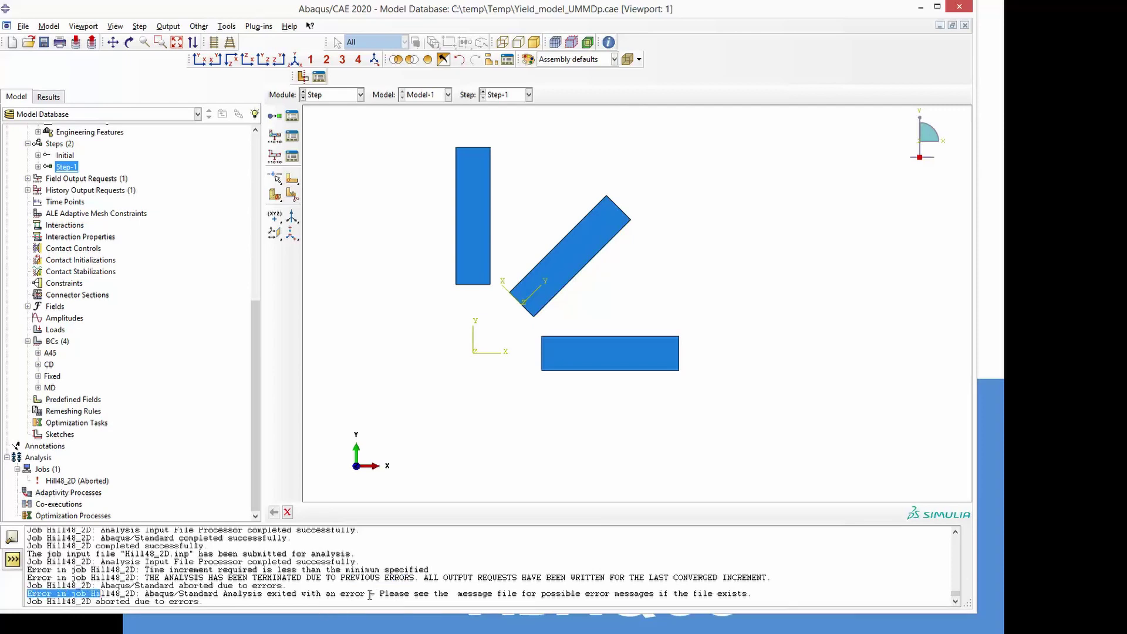
{"action": "left_click_drag", "start_coordinate": [374, 594], "coordinate": [531, 594]}
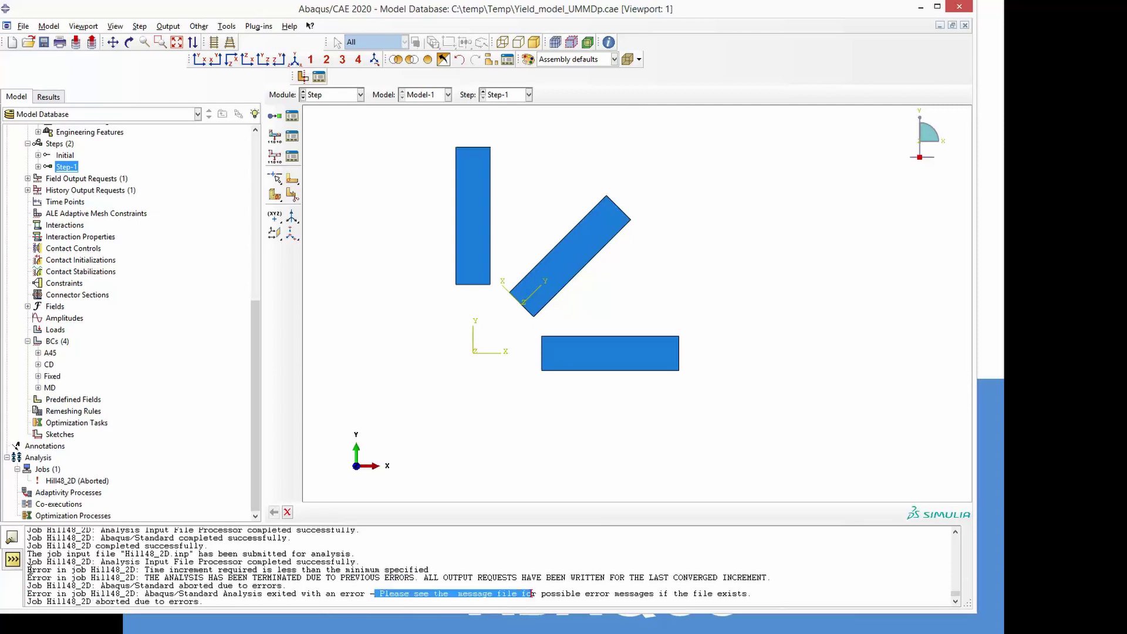
{"action": "left_click_drag", "start_coordinate": [29, 570], "coordinate": [782, 579]}
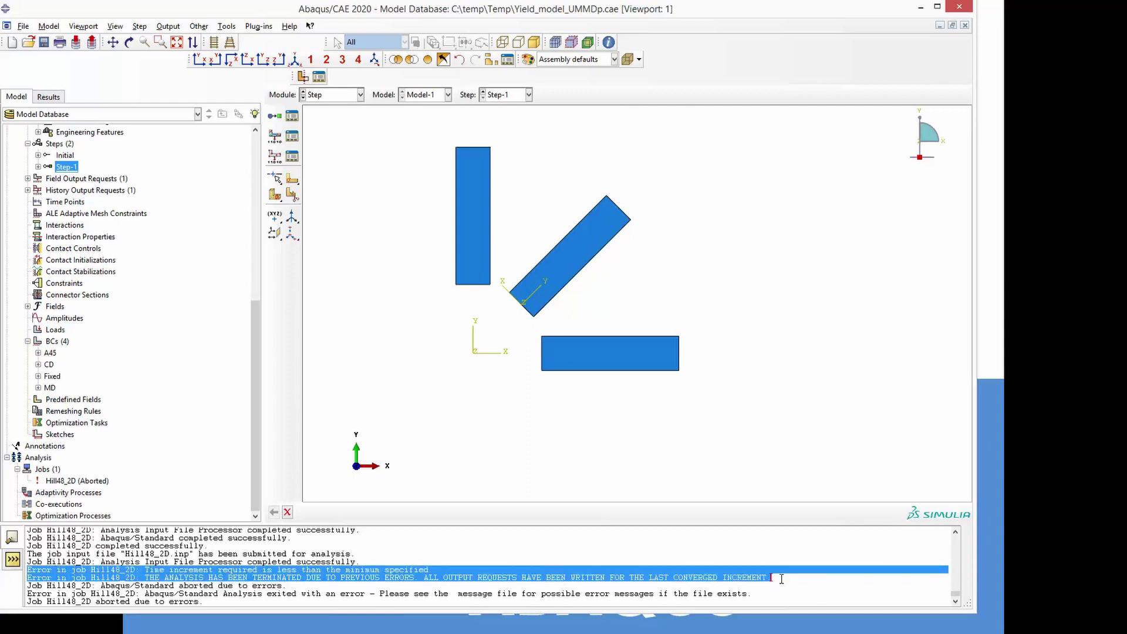
{"action": "left_click", "coordinate": [382, 585]}
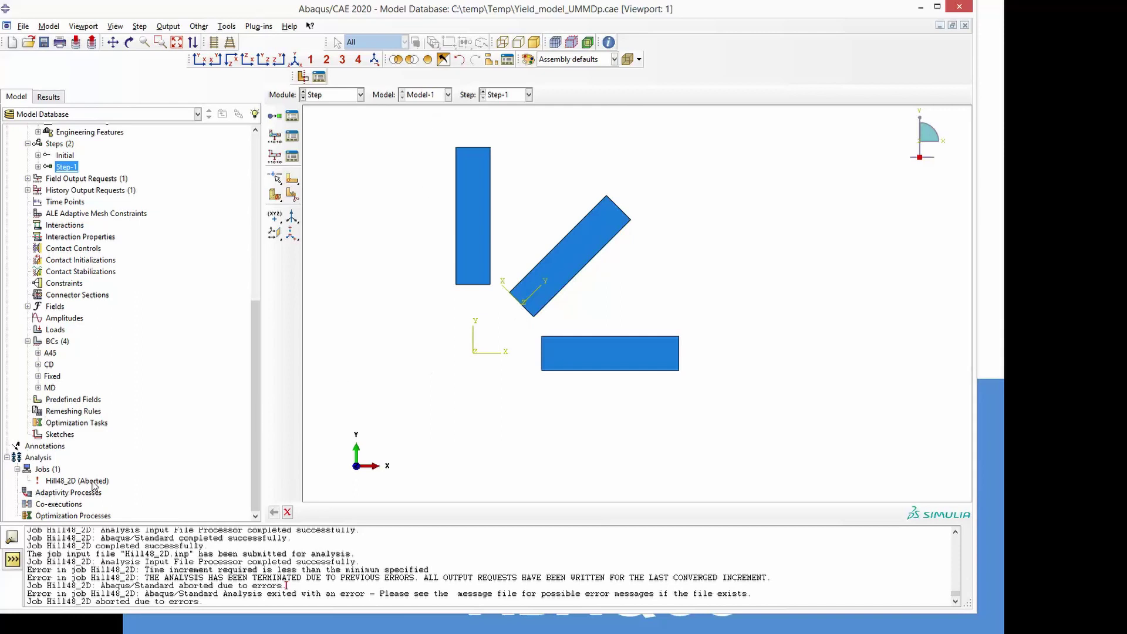
{"action": "left_click", "coordinate": [59, 482]}
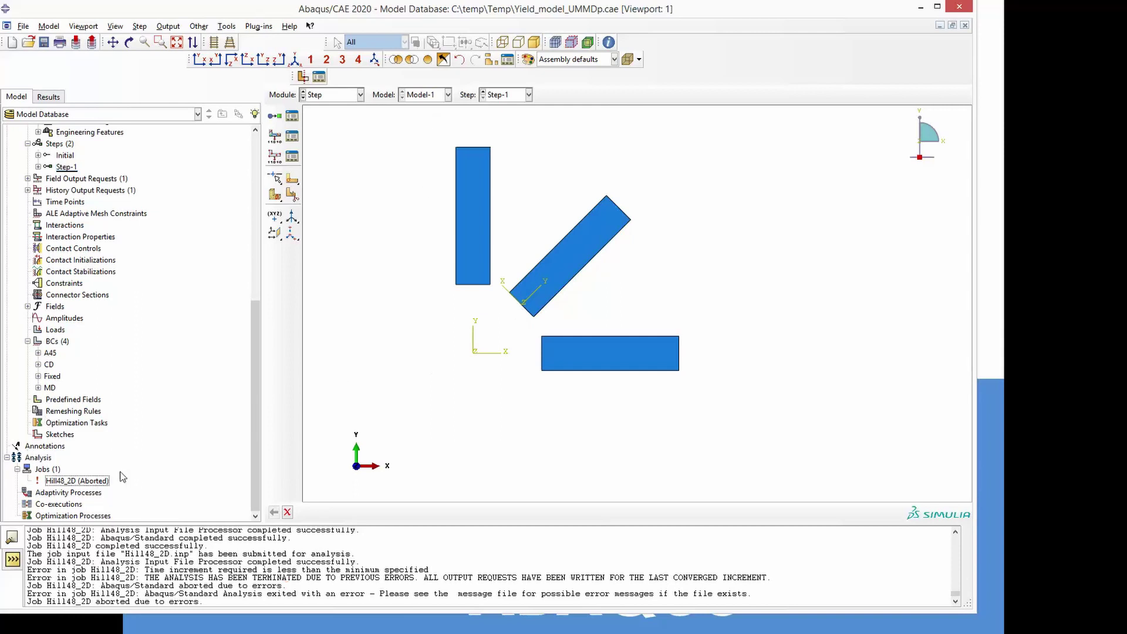
Step: Open the Hill48_2D job monitor and read its first error message
{"action": "right_click", "coordinate": [76, 484]}
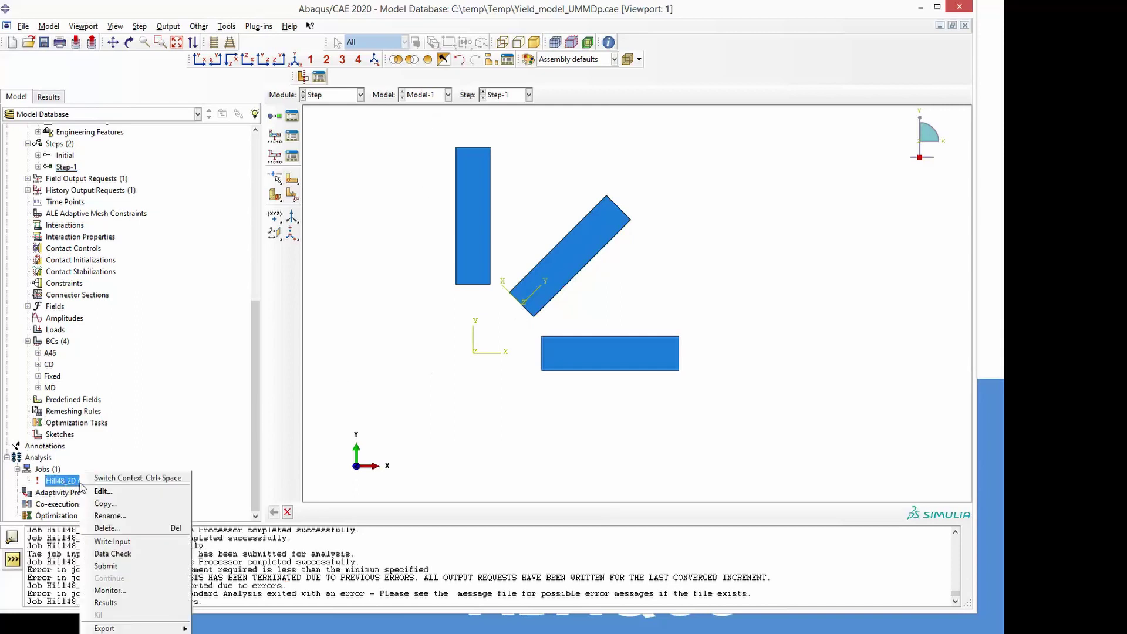
{"action": "left_click", "coordinate": [128, 591]}
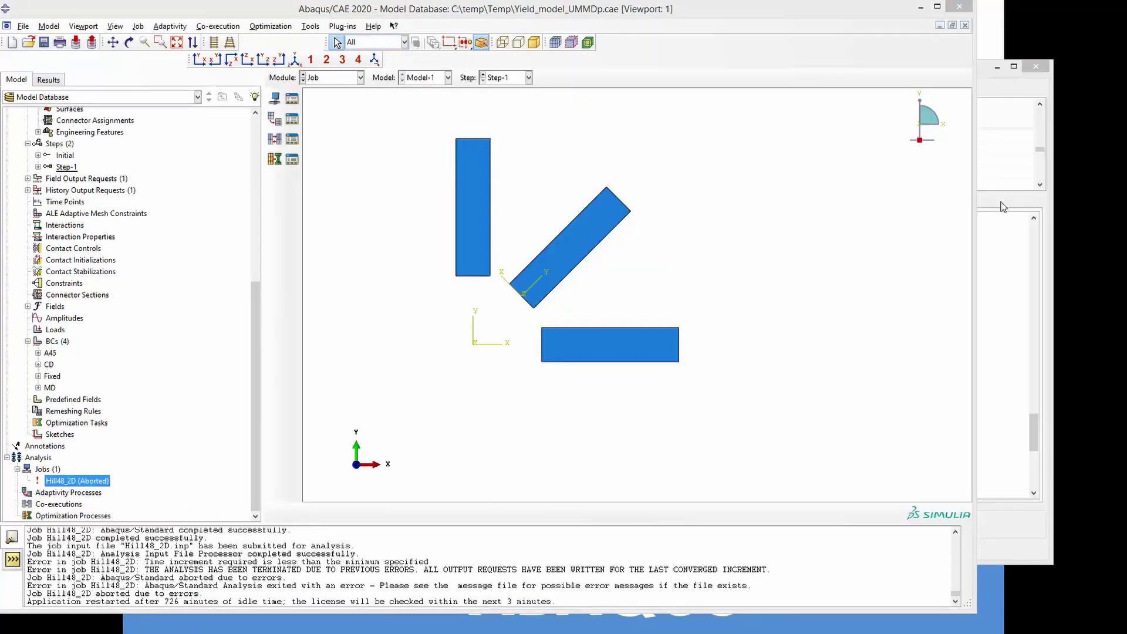
{"action": "left_click_drag", "start_coordinate": [986, 66], "coordinate": [291, 45]}
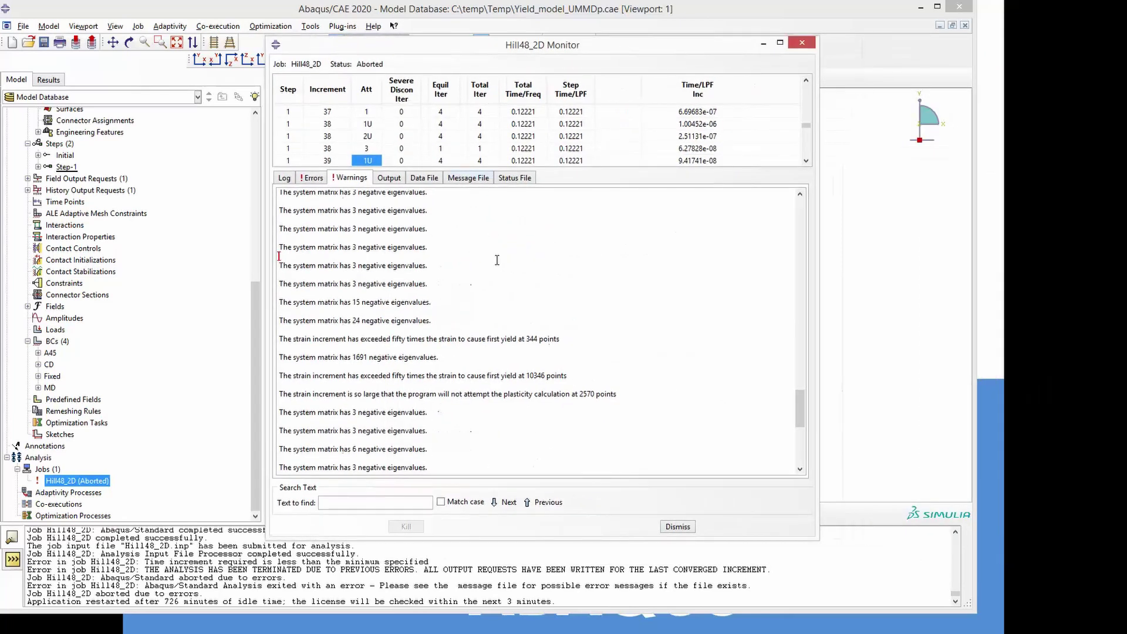
{"action": "left_click", "coordinate": [312, 178]}
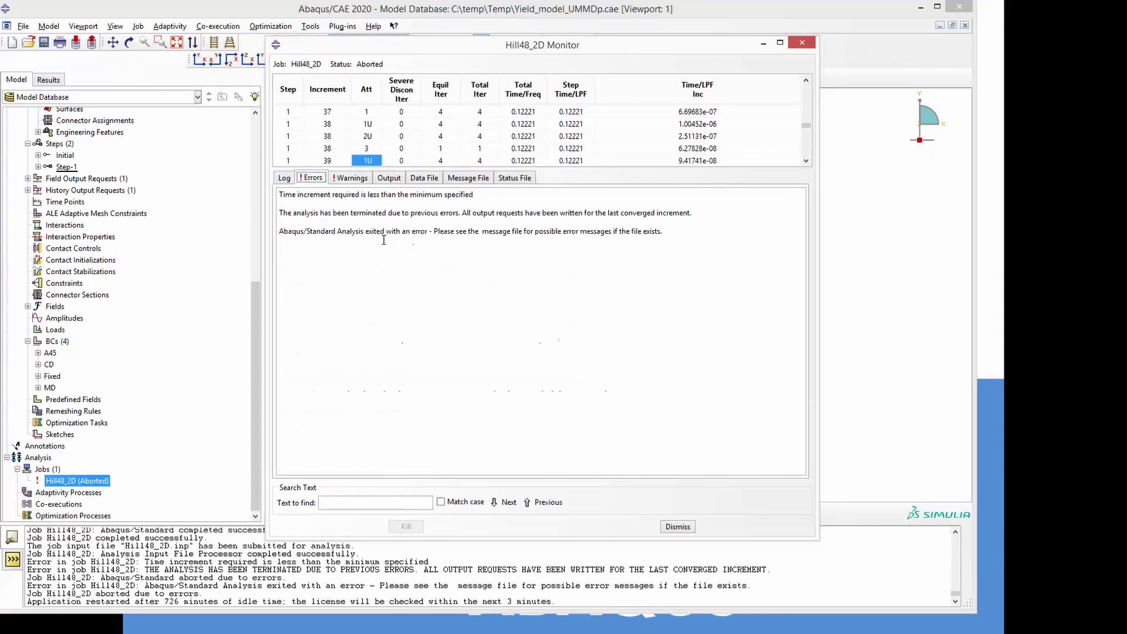
{"action": "left_click_drag", "start_coordinate": [279, 194], "coordinate": [689, 235]}
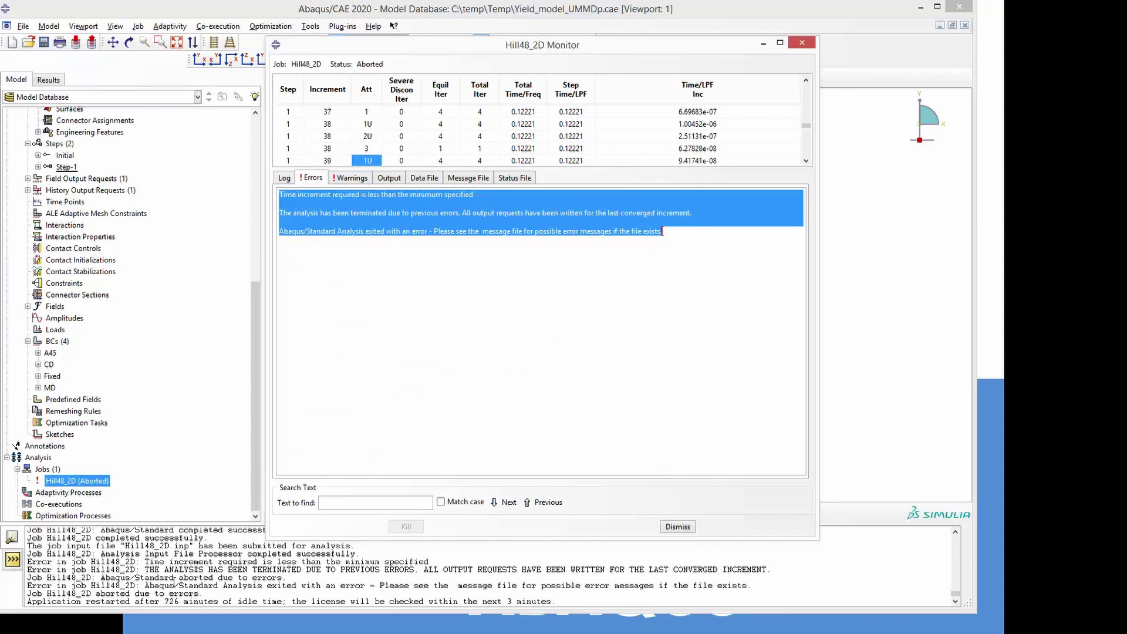
Step: Review the monitor's warnings, including the first-yield warning at 998 points
{"action": "left_click", "coordinate": [350, 178]}
{"action": "left_click_drag", "start_coordinate": [800, 410], "coordinate": [799, 347]}
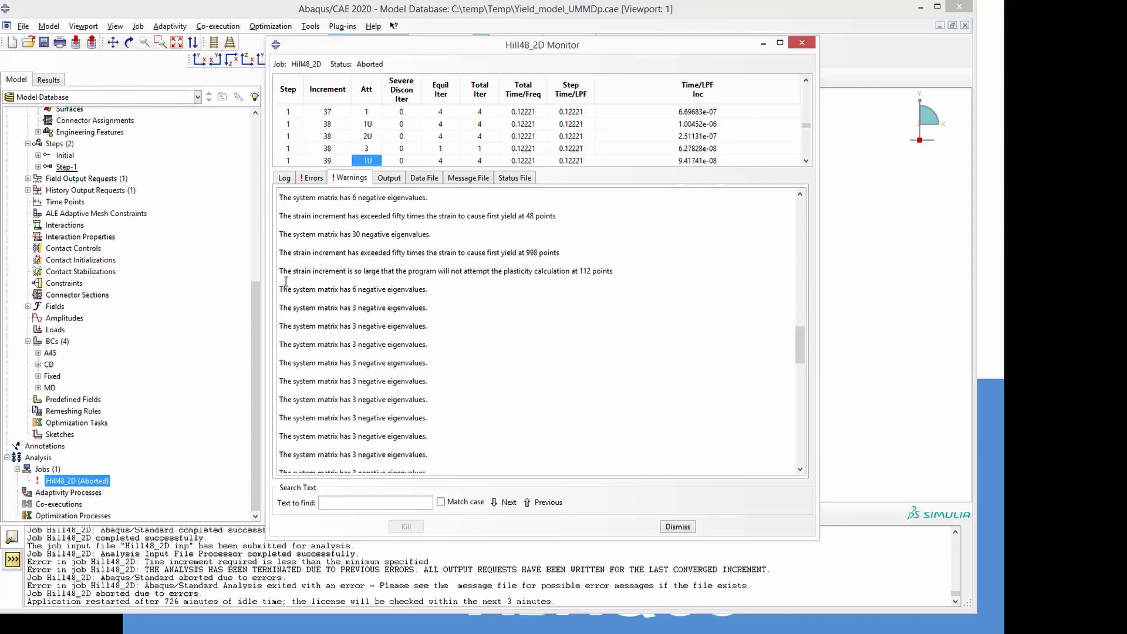
{"action": "left_click_drag", "start_coordinate": [587, 253], "coordinate": [430, 254]}
{"action": "left_click", "coordinate": [464, 253]}
{"action": "left_click_drag", "start_coordinate": [587, 254], "coordinate": [556, 254]}
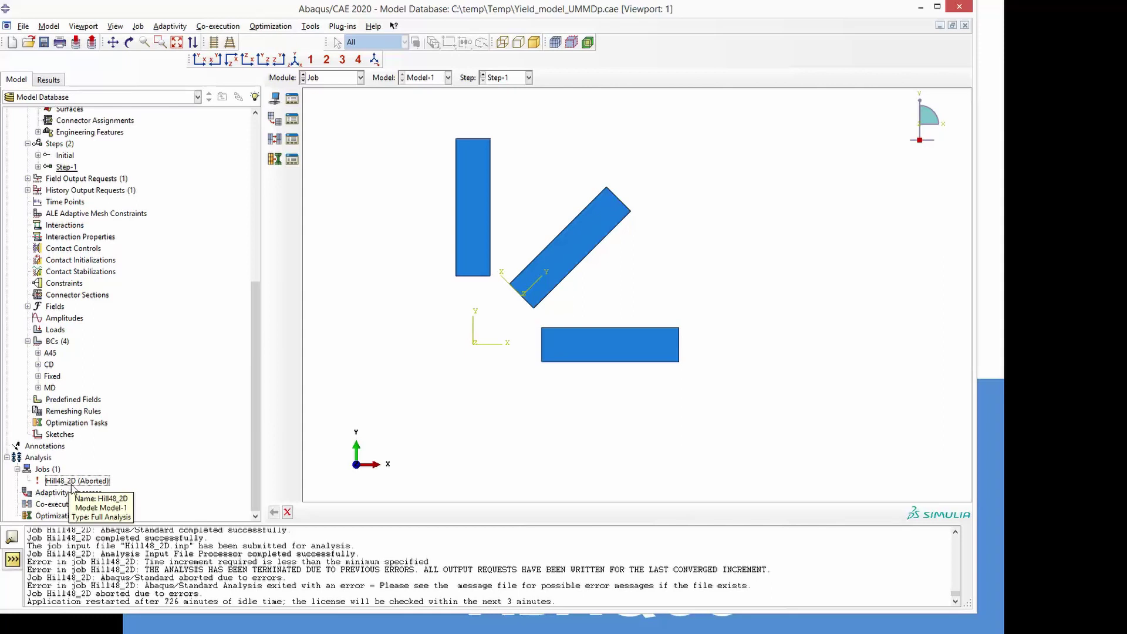
Step: In the temp folder, open the Hill48_2D.msg message file with Notepad
{"action": "key", "text": "alt+Tab"}
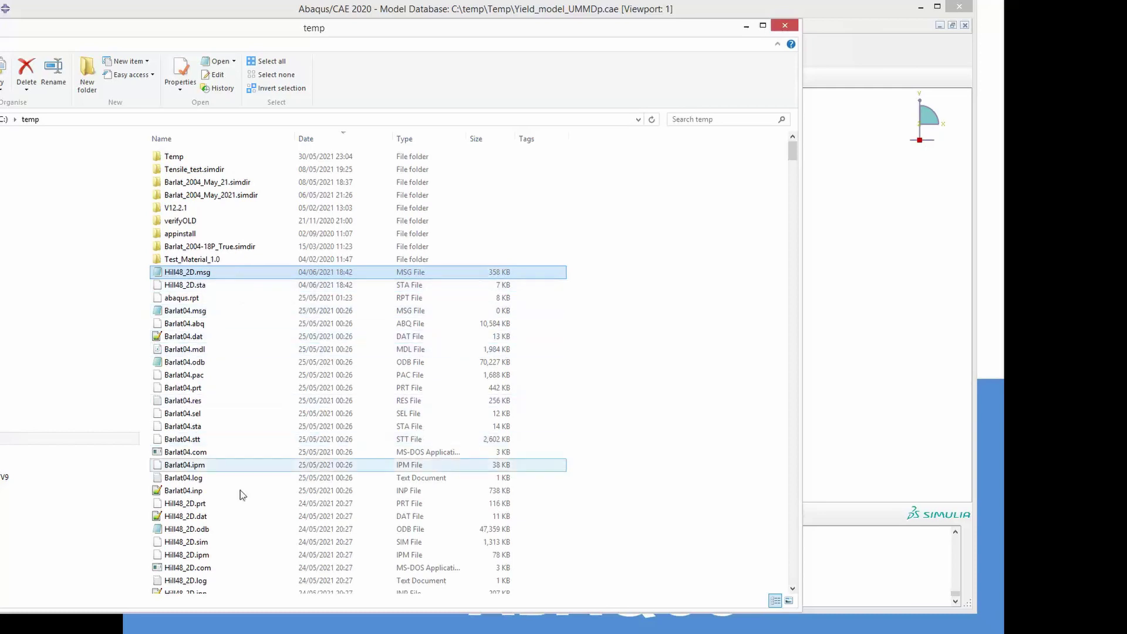
{"action": "left_click", "coordinate": [185, 518]}
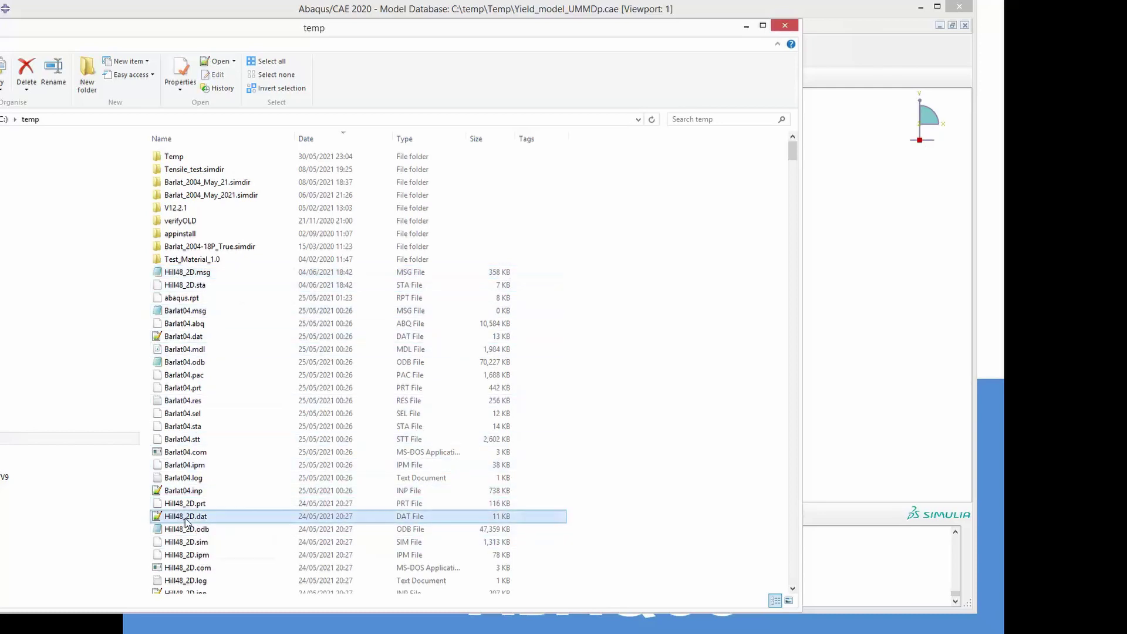
{"action": "left_click", "coordinate": [181, 276]}
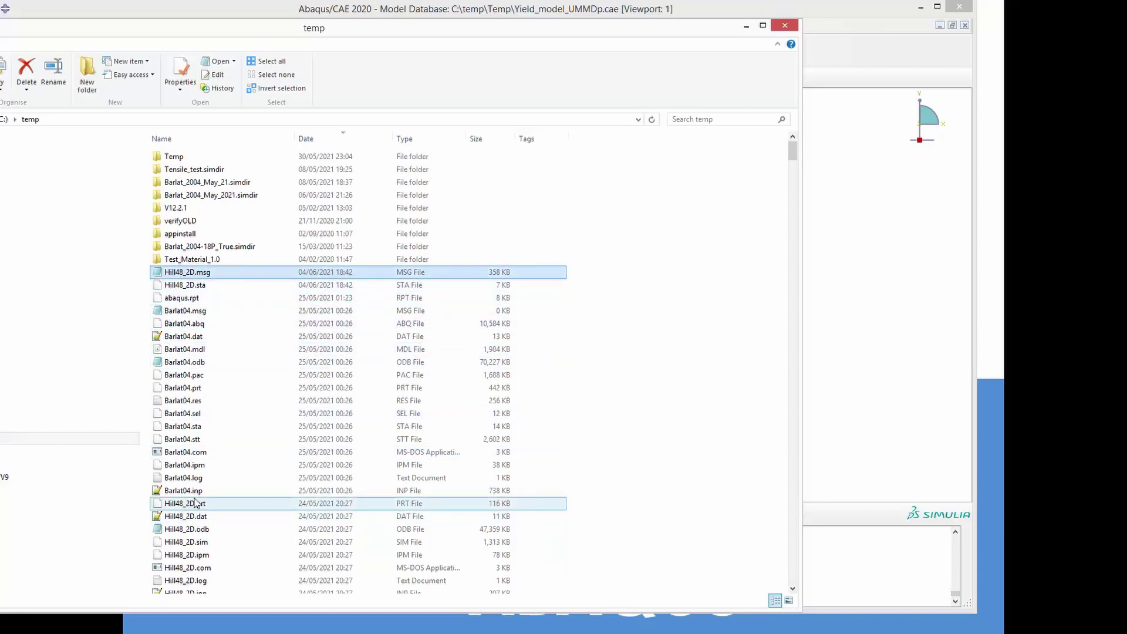
{"action": "left_click", "coordinate": [198, 276]}
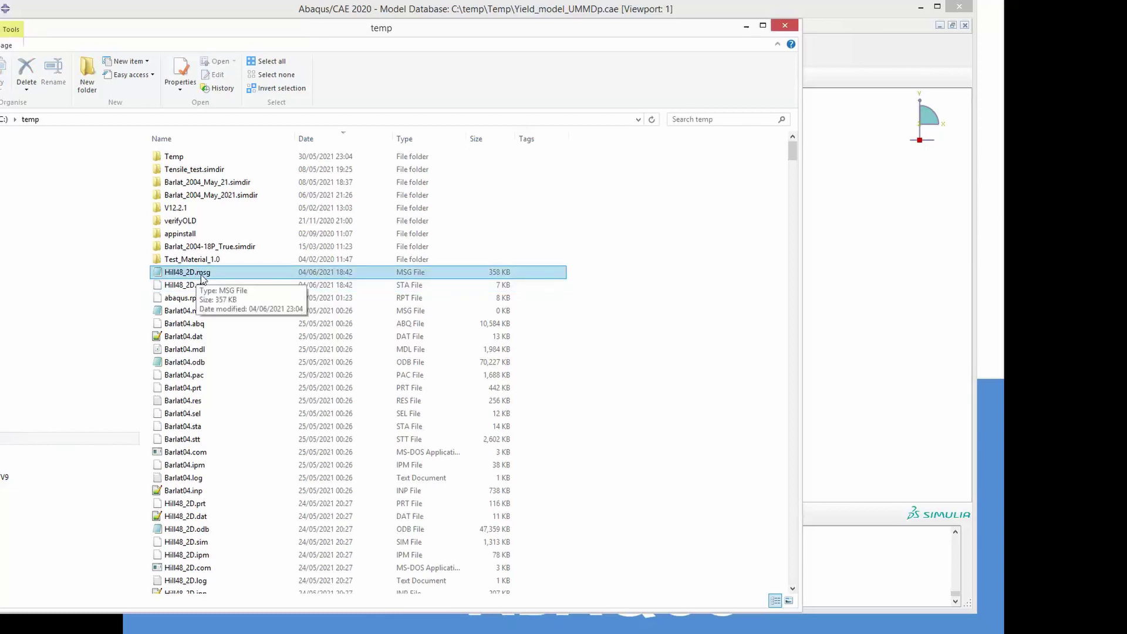
{"action": "right_click", "coordinate": [198, 277]}
{"action": "left_click", "coordinate": [189, 277]}
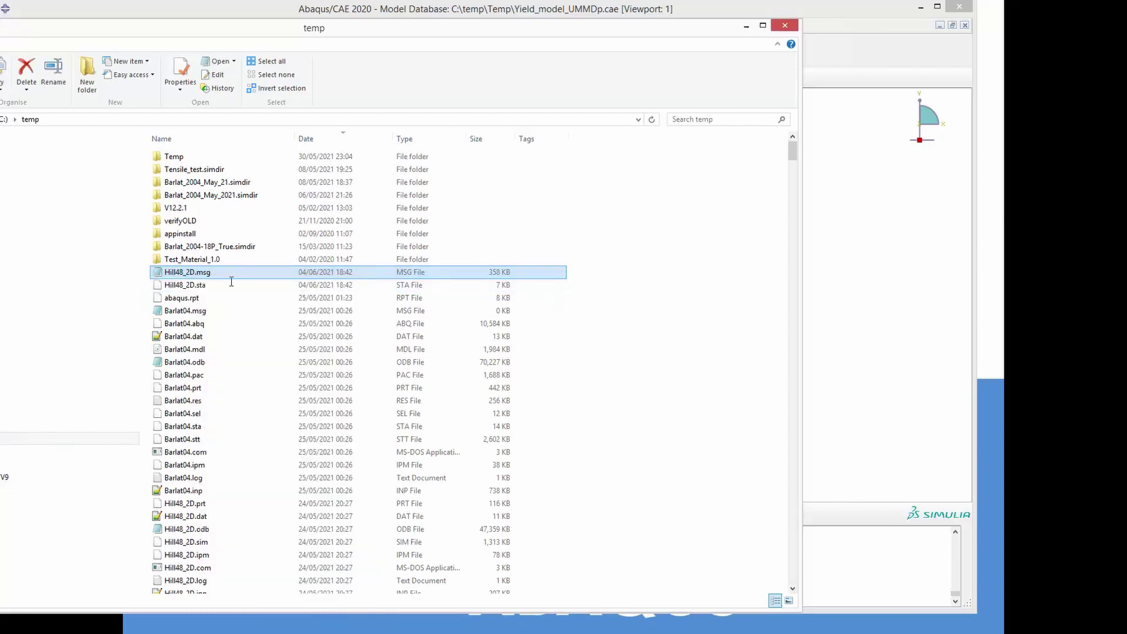
Step: Scroll to the end of Hill48_2D.msg and highlight the diverging-solution note and time increment errors
{"action": "left_click_drag", "start_coordinate": [822, 52], "coordinate": [822, 593]}
{"action": "scroll", "coordinate": [711, 458], "scroll_direction": "down", "scroll_amount": 19}
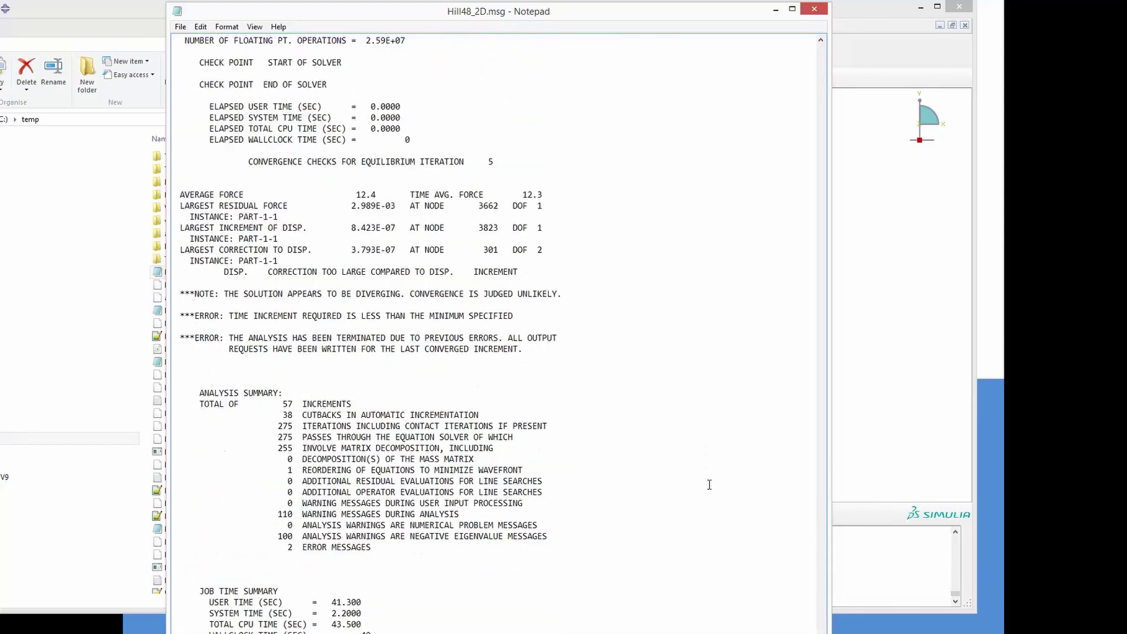
{"action": "left_click_drag", "start_coordinate": [528, 316], "coordinate": [174, 317]}
{"action": "left_click", "coordinate": [175, 327]}
{"action": "left_click_drag", "start_coordinate": [563, 294], "coordinate": [188, 294]}
{"action": "left_click", "coordinate": [297, 308]}
{"action": "mouse_move", "coordinate": [179, 293]}
{"action": "left_mouse_down"}
{"action": "mouse_move", "coordinate": [540, 353]}
{"action": "mouse_move", "coordinate": [458, 349]}
{"action": "mouse_move", "coordinate": [176, 283]}
{"action": "left_mouse_up"}
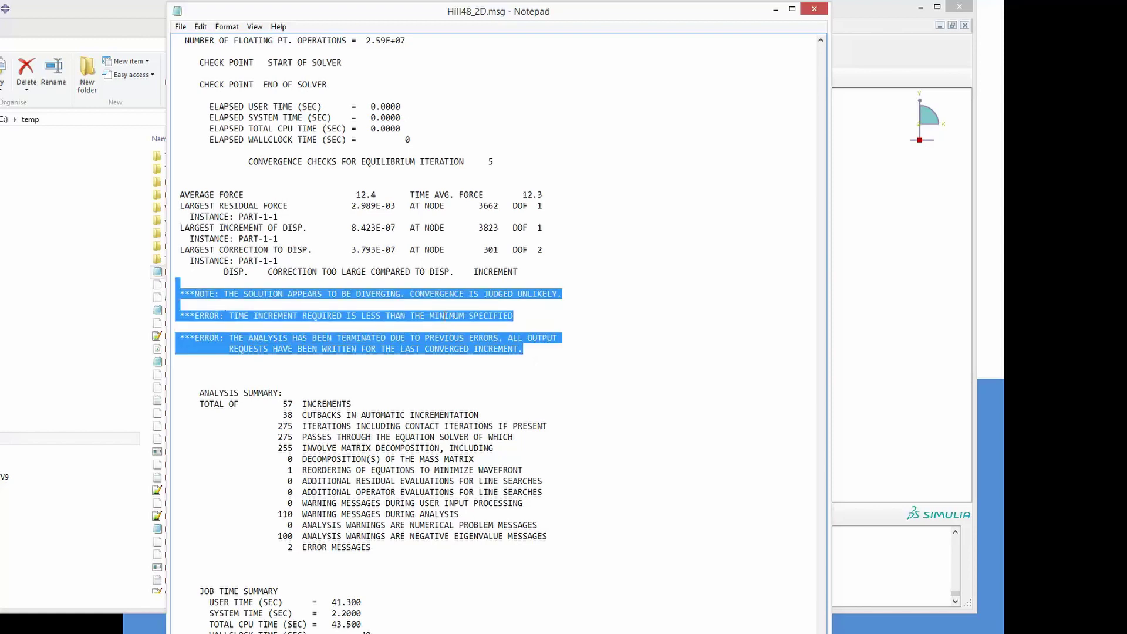
{"action": "left_click", "coordinate": [541, 348]}
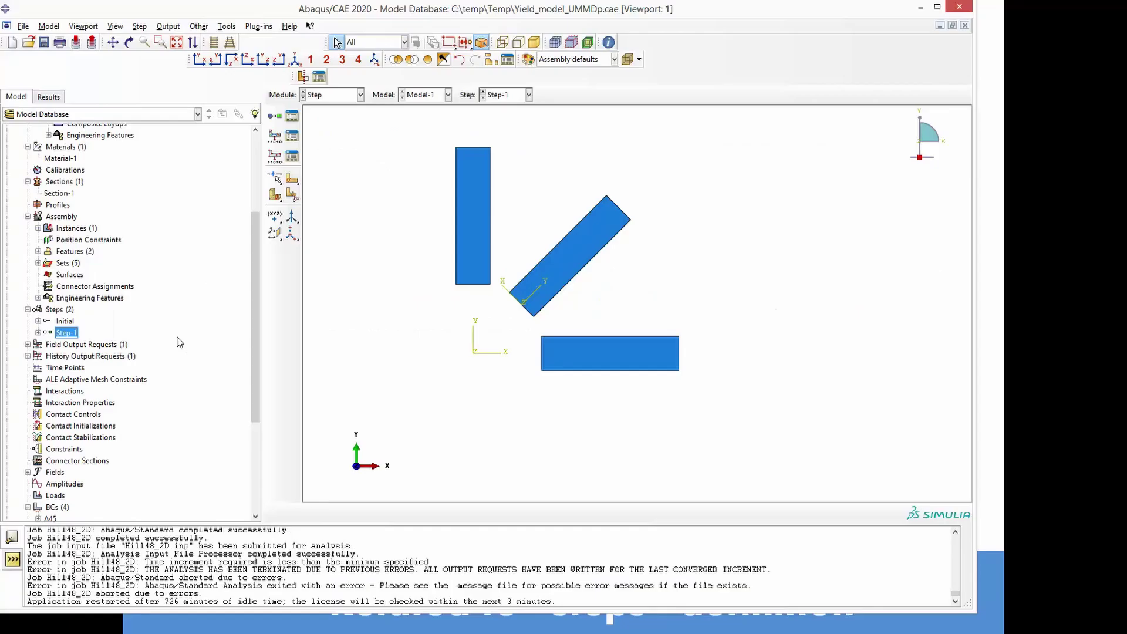
Step: Open Step-1's incrementation settings and delete trailing zeros from the 100000 increment limit
{"action": "double_click", "coordinate": [70, 322]}
{"action": "left_click", "coordinate": [64, 332]}
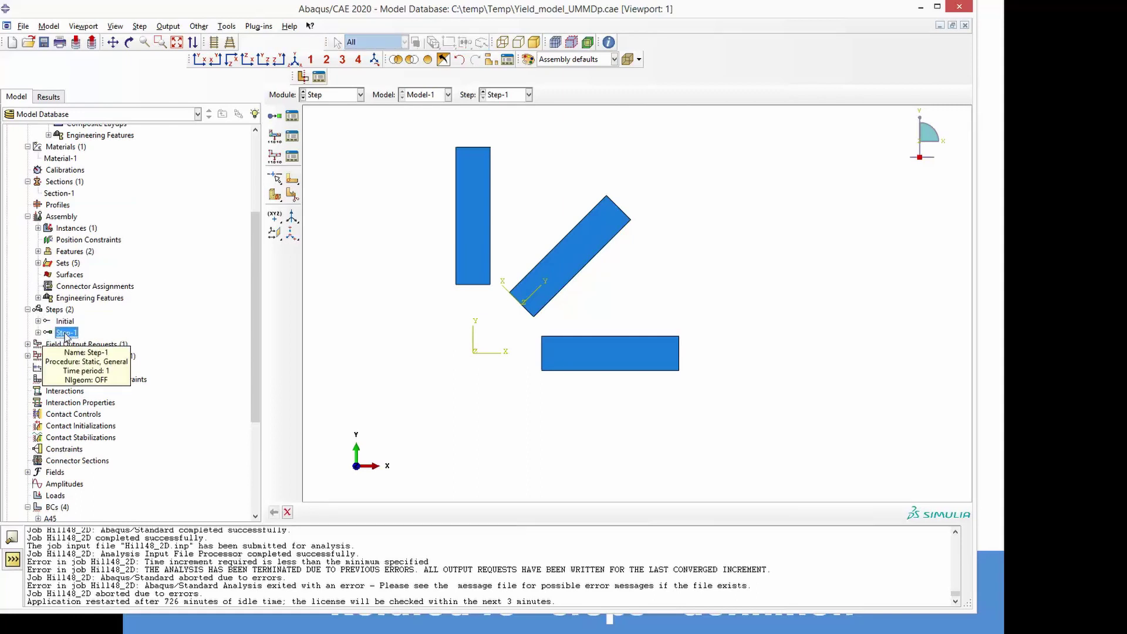
{"action": "double_click", "coordinate": [65, 333]}
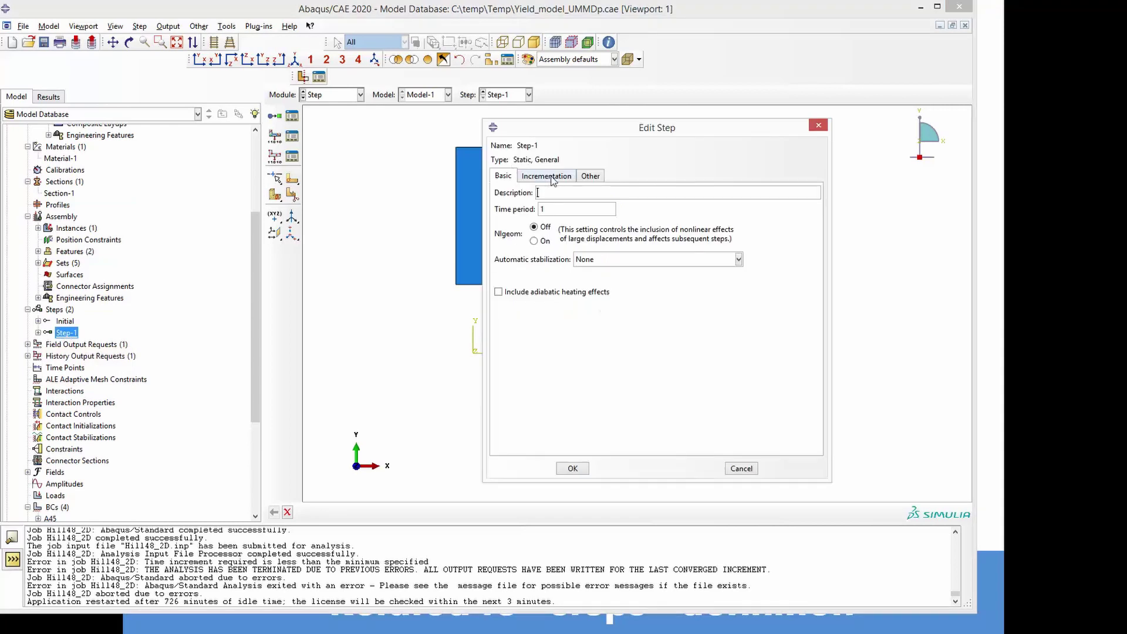
{"action": "left_click", "coordinate": [547, 177]}
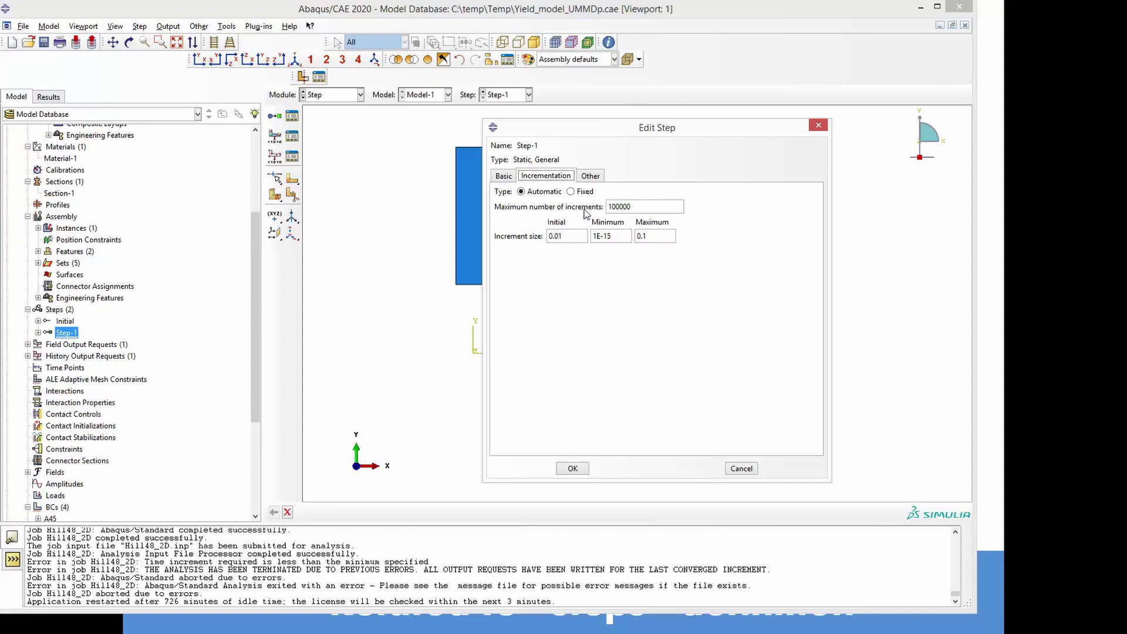
{"action": "left_click_drag", "start_coordinate": [618, 207], "coordinate": [647, 206]}
{"action": "key", "text": "BackSpace"}
Step: Trim the maximum number of increments to 10000 and check the value
{"action": "left_click_drag", "start_coordinate": [575, 128], "coordinate": [736, 134]}
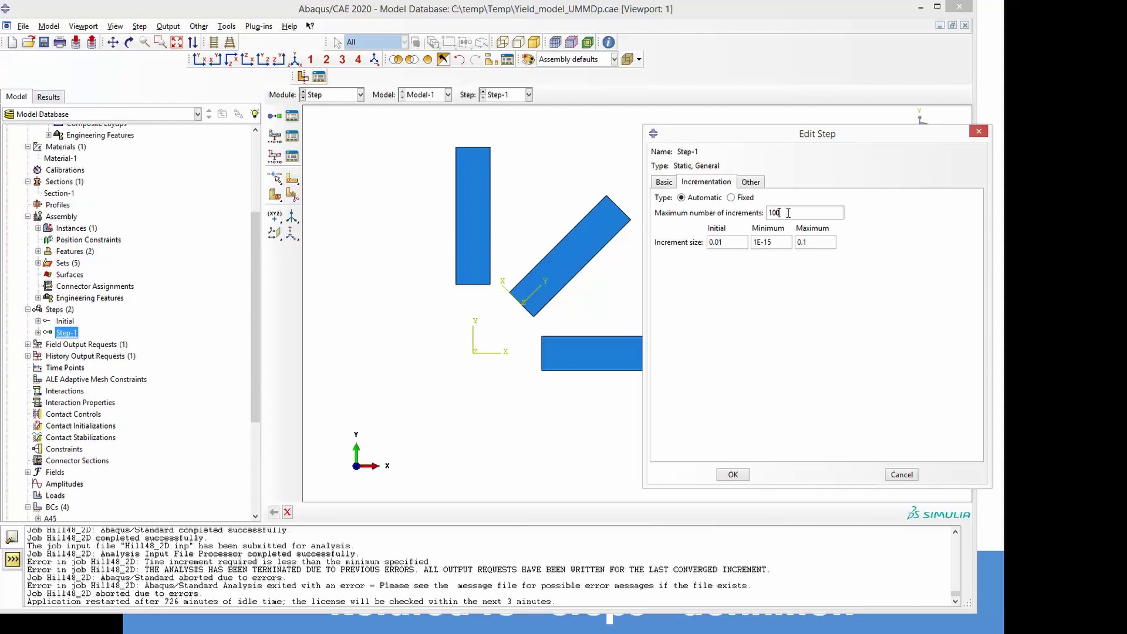
{"action": "left_click_drag", "start_coordinate": [788, 212], "coordinate": [763, 210]}
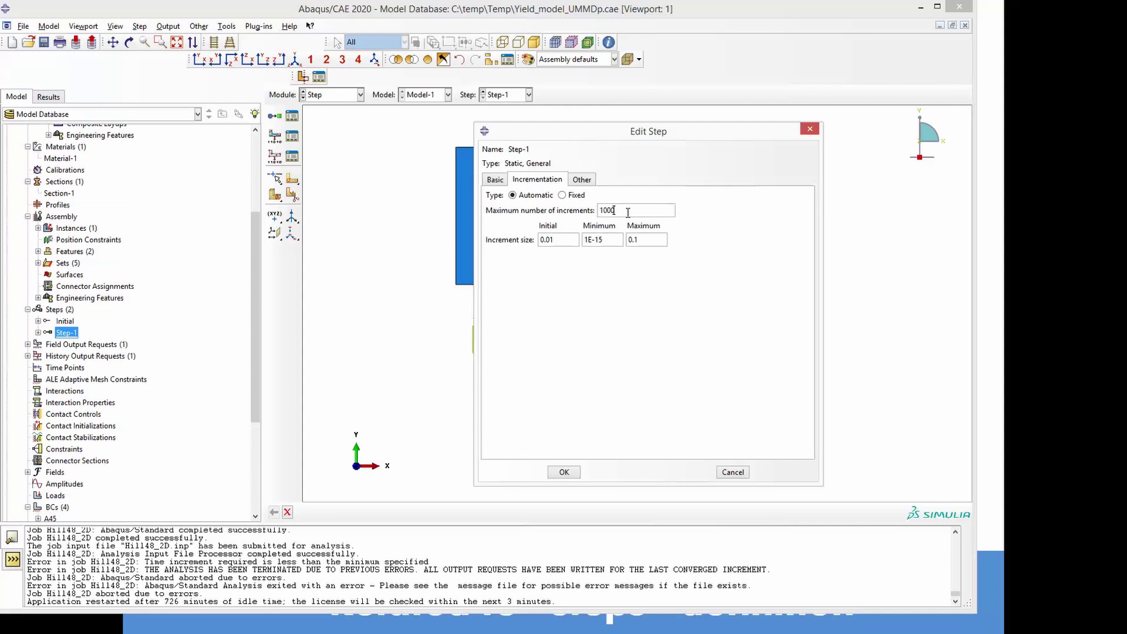
{"action": "key", "text": "BackSpace"}
{"action": "key", "text": "BackSpace"}
{"action": "double_click", "coordinate": [595, 211]}
{"action": "left_click", "coordinate": [596, 211]}
{"action": "double_click", "coordinate": [596, 211]}
{"action": "left_click", "coordinate": [597, 210]}
{"action": "double_click", "coordinate": [597, 210]}
{"action": "left_click", "coordinate": [637, 210]}
{"action": "double_click", "coordinate": [613, 210]}
{"action": "left_click", "coordinate": [645, 212]}
Step: Check Step-1's time period of 1, 10000 increment limit and 1E-15 minimum increment size
{"action": "left_click", "coordinate": [610, 240]}
{"action": "left_click", "coordinate": [495, 180]}
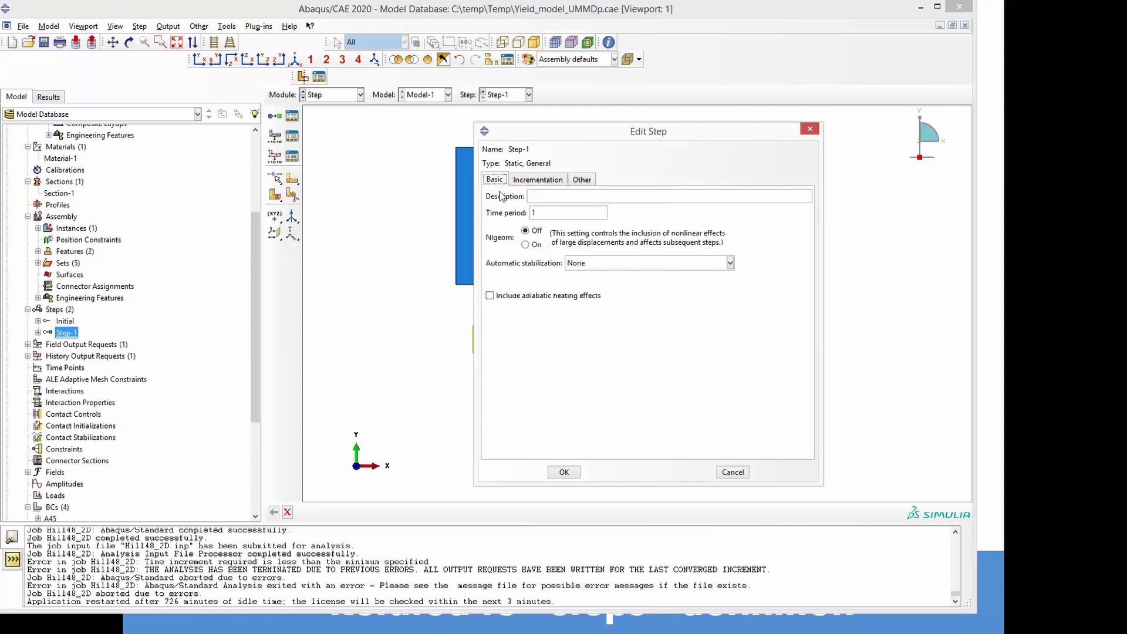
{"action": "left_click_drag", "start_coordinate": [540, 213], "coordinate": [525, 212]}
{"action": "left_click", "coordinate": [542, 213]}
{"action": "left_click", "coordinate": [539, 179]}
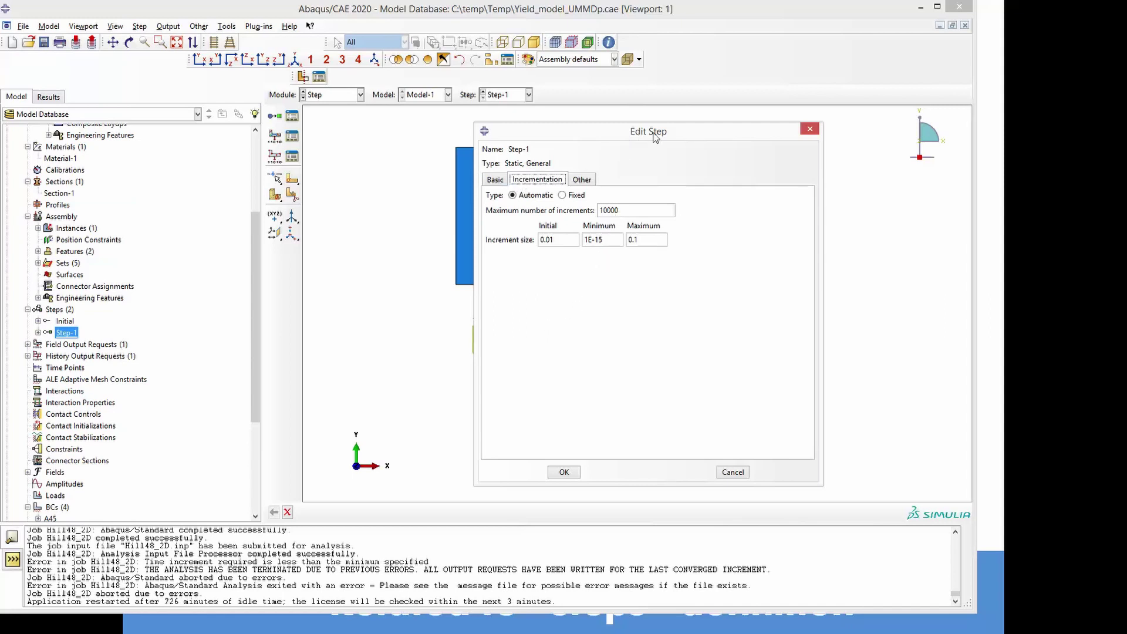
{"action": "double_click", "coordinate": [633, 212]}
{"action": "left_click", "coordinate": [625, 210]}
{"action": "double_click", "coordinate": [626, 210]}
{"action": "left_click", "coordinate": [607, 240]}
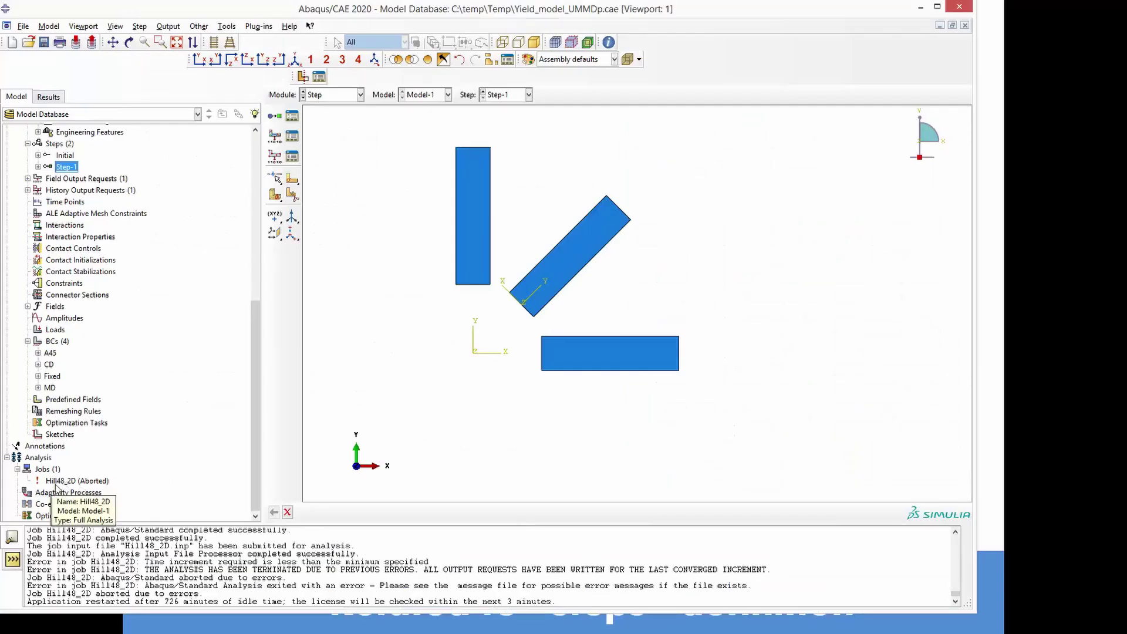
Step: Open the monitor for the aborted Hill48_2D job
{"action": "left_click", "coordinate": [66, 481]}
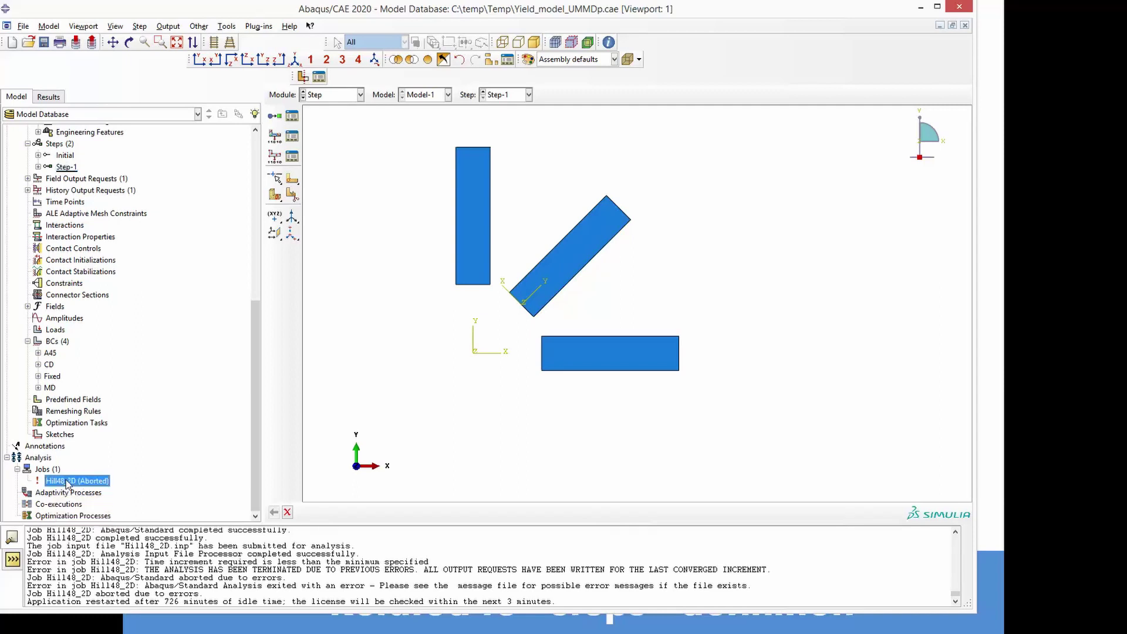
{"action": "right_click", "coordinate": [66, 482]}
{"action": "left_click", "coordinate": [109, 591]}
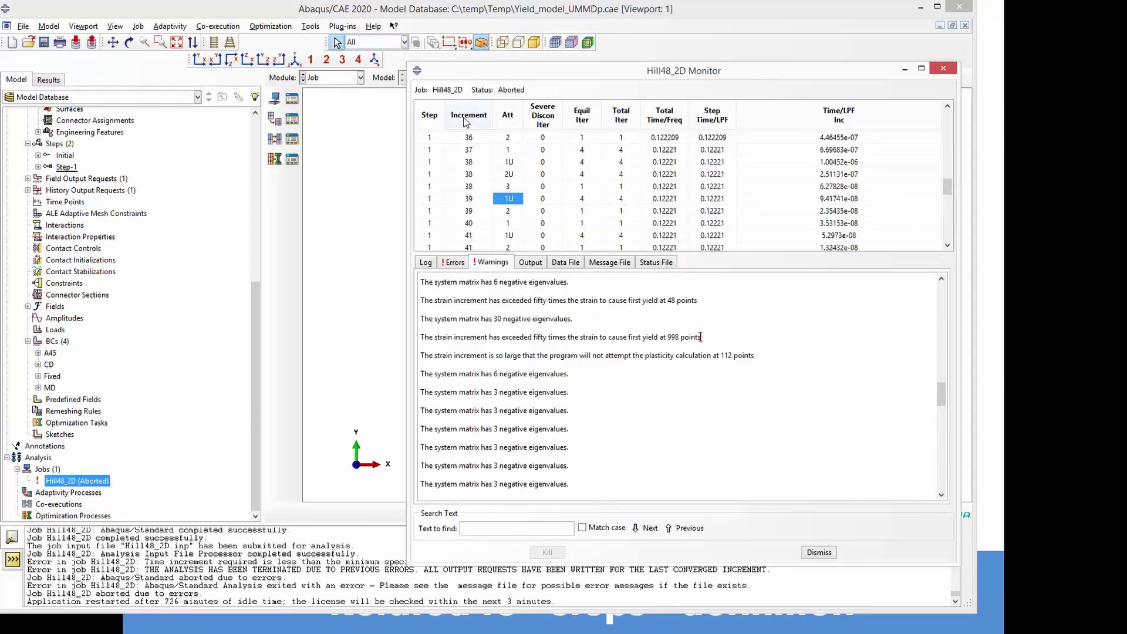
Step: Inspect the 1U, 2U and third attempts of increment 38 in the monitor table
{"action": "left_click", "coordinate": [469, 163]}
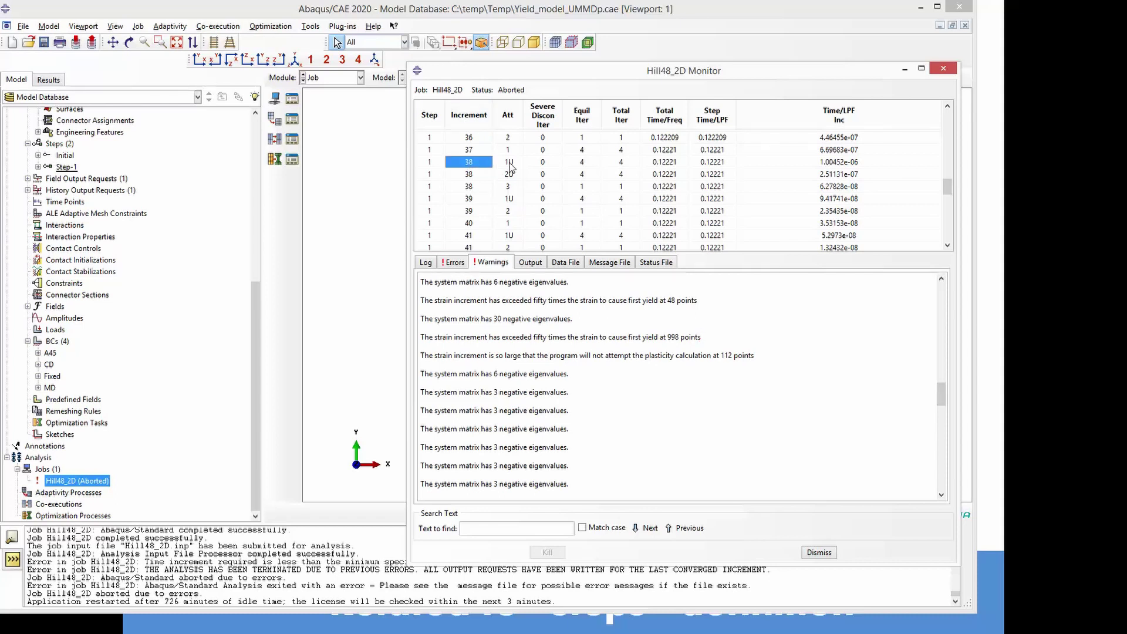
{"action": "left_click", "coordinate": [509, 163]}
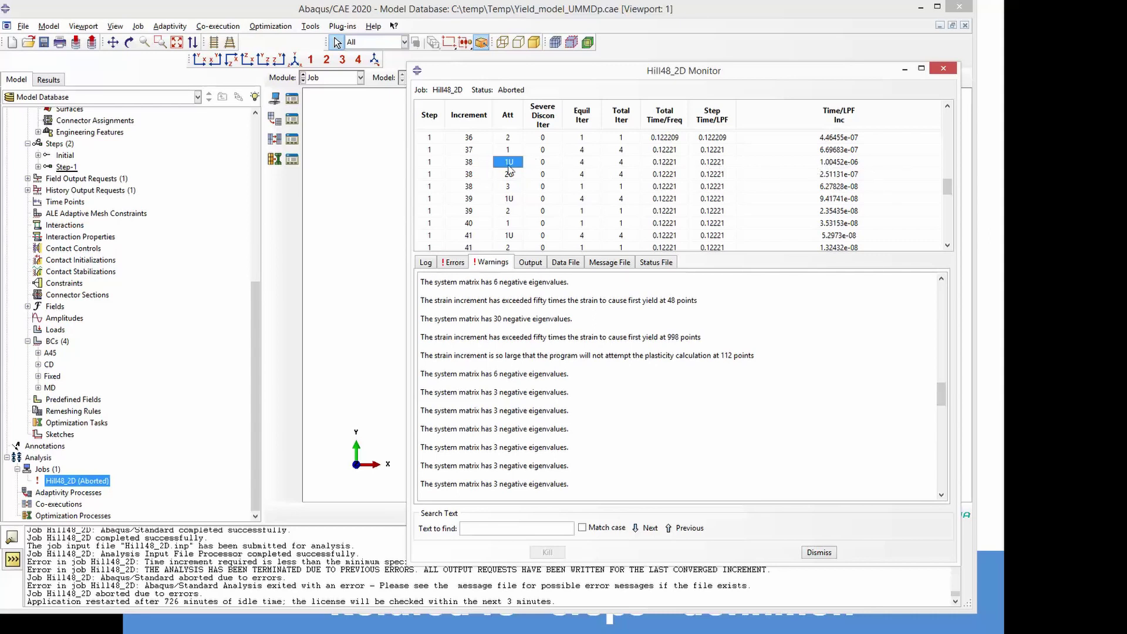
{"action": "left_click", "coordinate": [510, 174]}
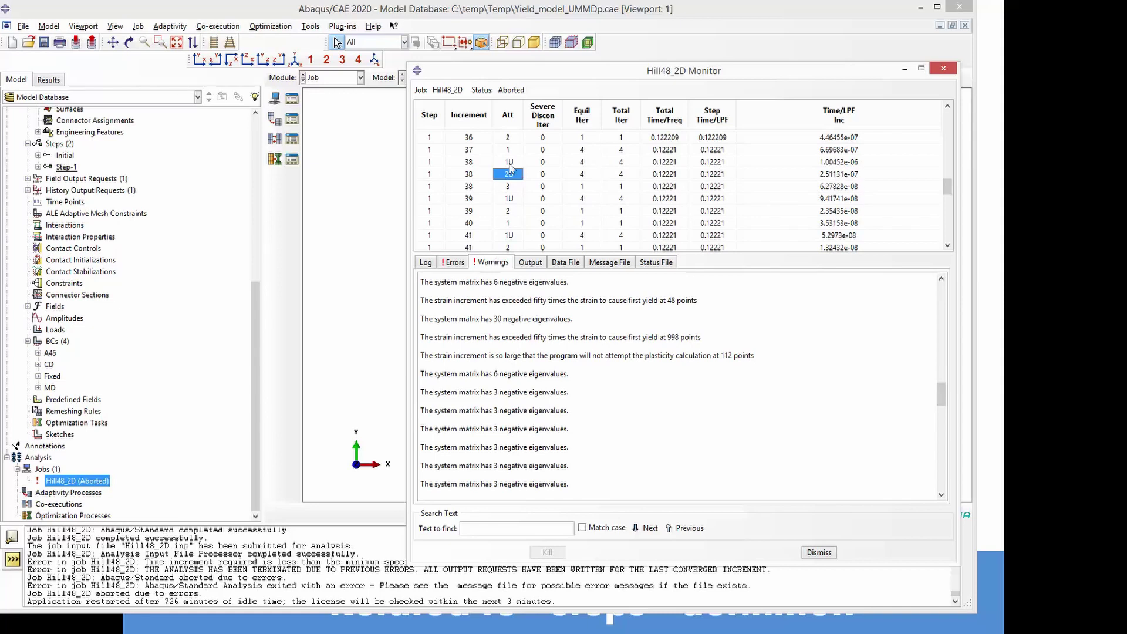
{"action": "left_click", "coordinate": [507, 163]}
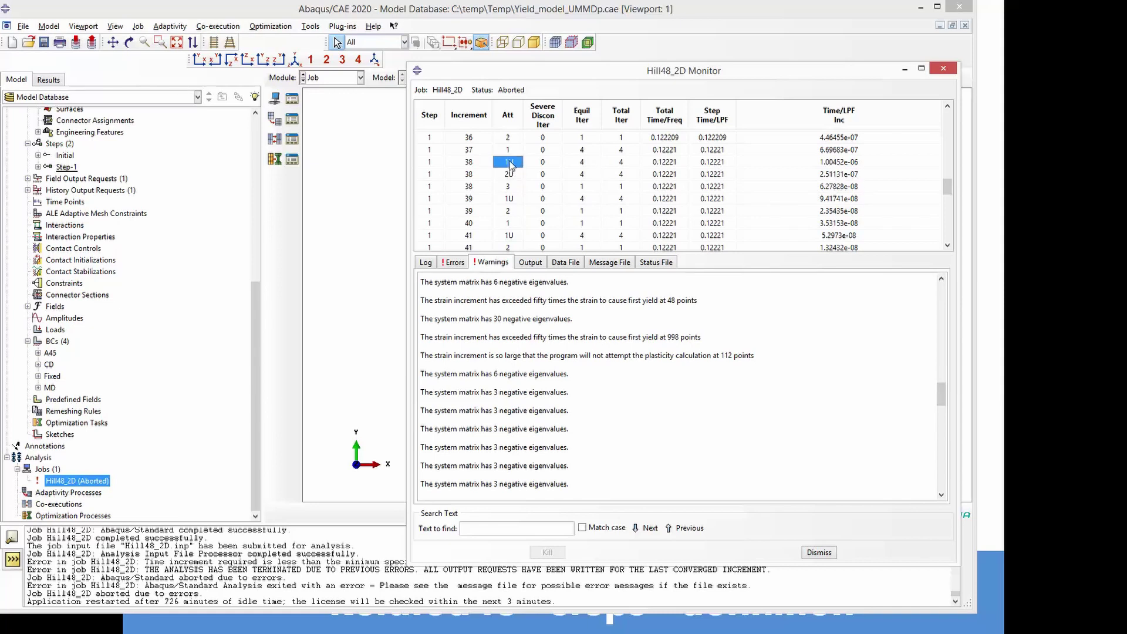
{"action": "left_click", "coordinate": [509, 177]}
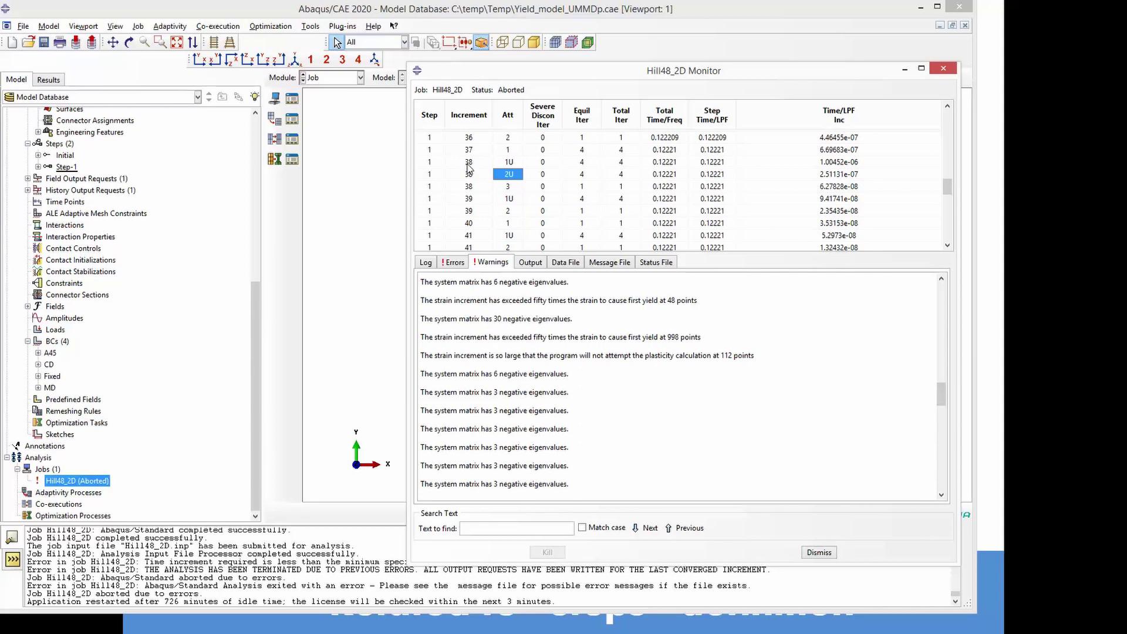
{"action": "left_click", "coordinate": [508, 186]}
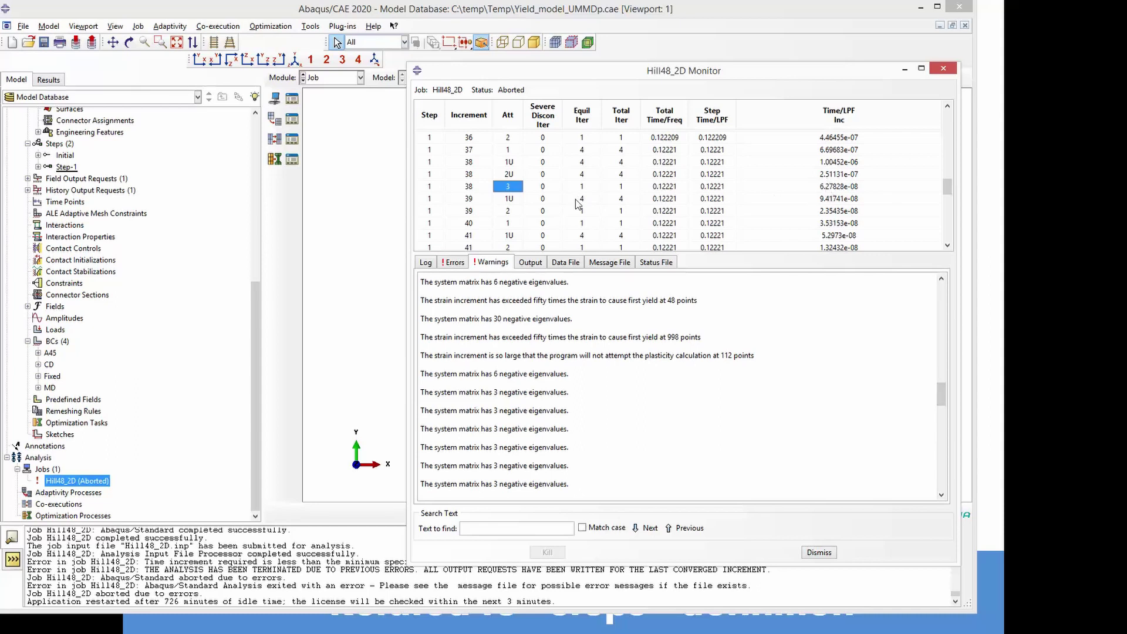
Step: Revisit increment 38's 1U attempt and scroll through the monitor's increment table
{"action": "left_click", "coordinate": [500, 165]}
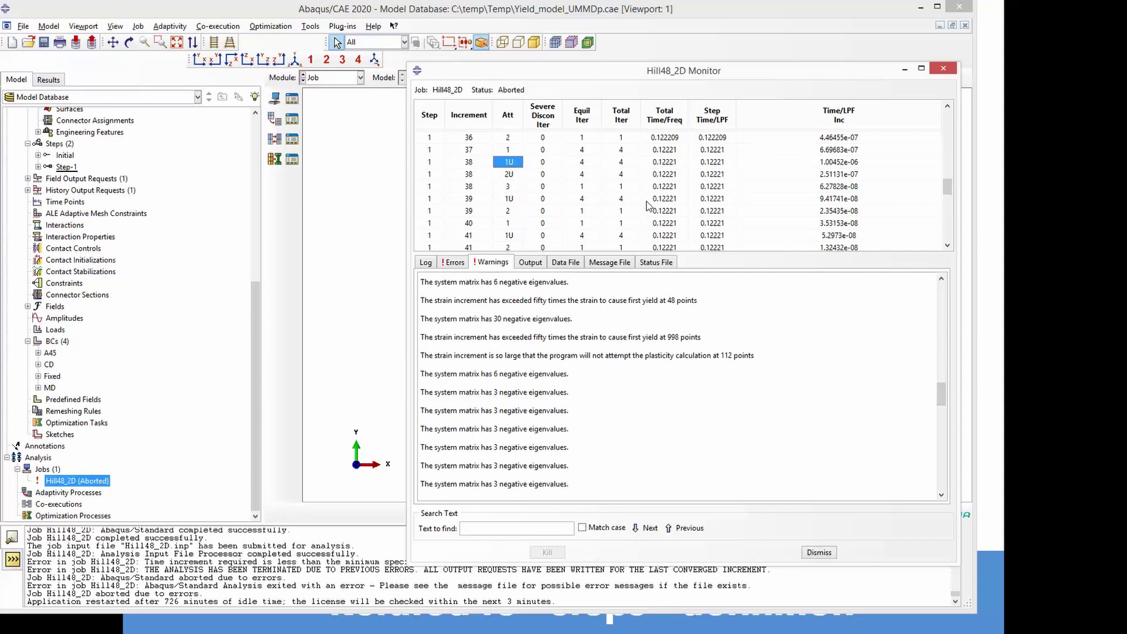
{"action": "scroll", "coordinate": [503, 205], "scroll_direction": "up", "scroll_amount": 1}
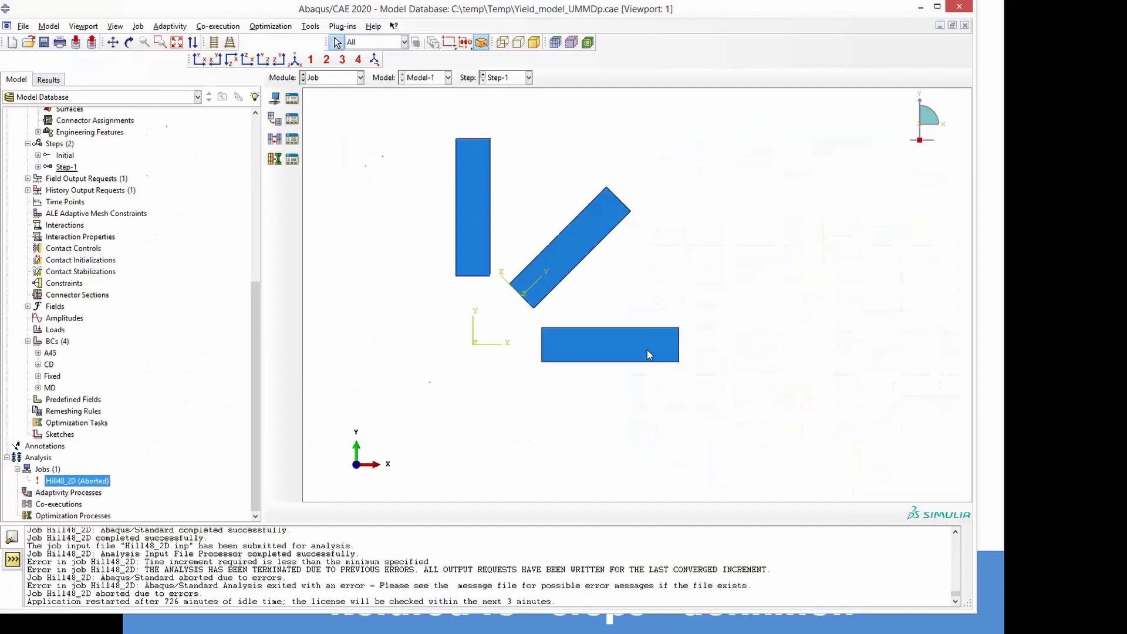
Step: In the Step module, open Step-1's General Solution Controls at the Time Incrementation parameters
{"action": "left_click", "coordinate": [349, 78]}
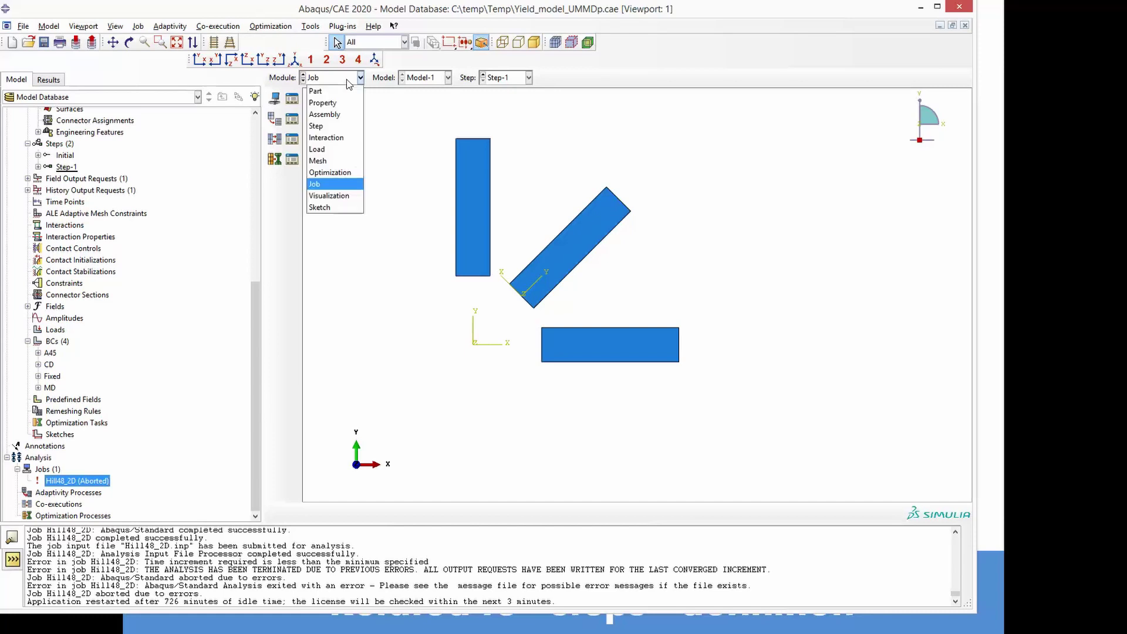
{"action": "left_click", "coordinate": [334, 127]}
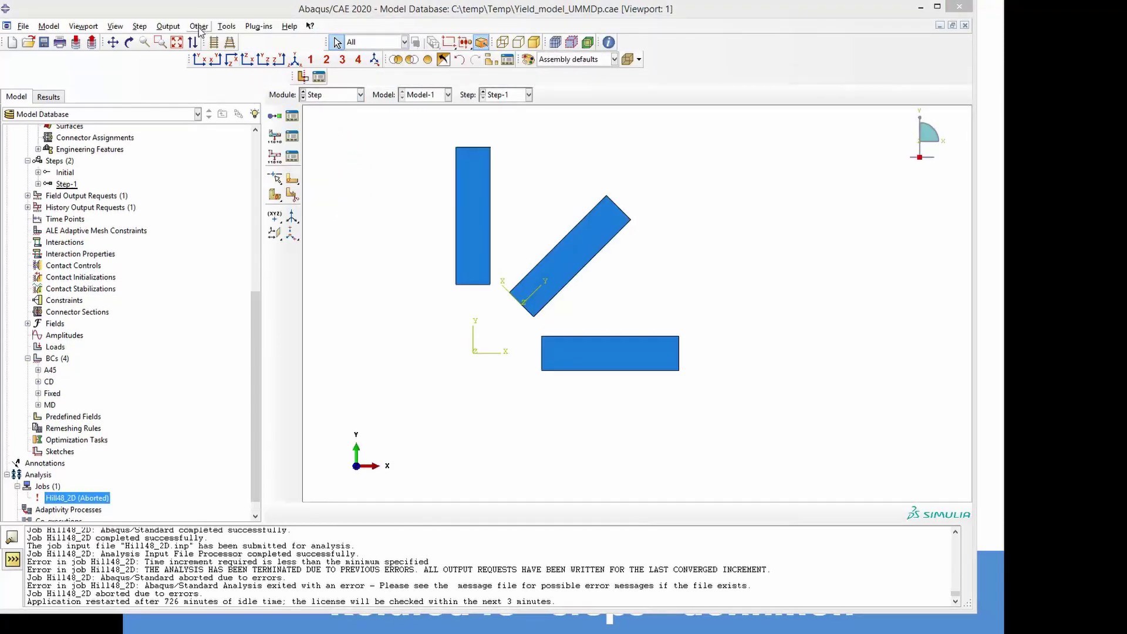
{"action": "left_click", "coordinate": [199, 27]}
{"action": "mouse_move", "coordinate": [257, 79]}
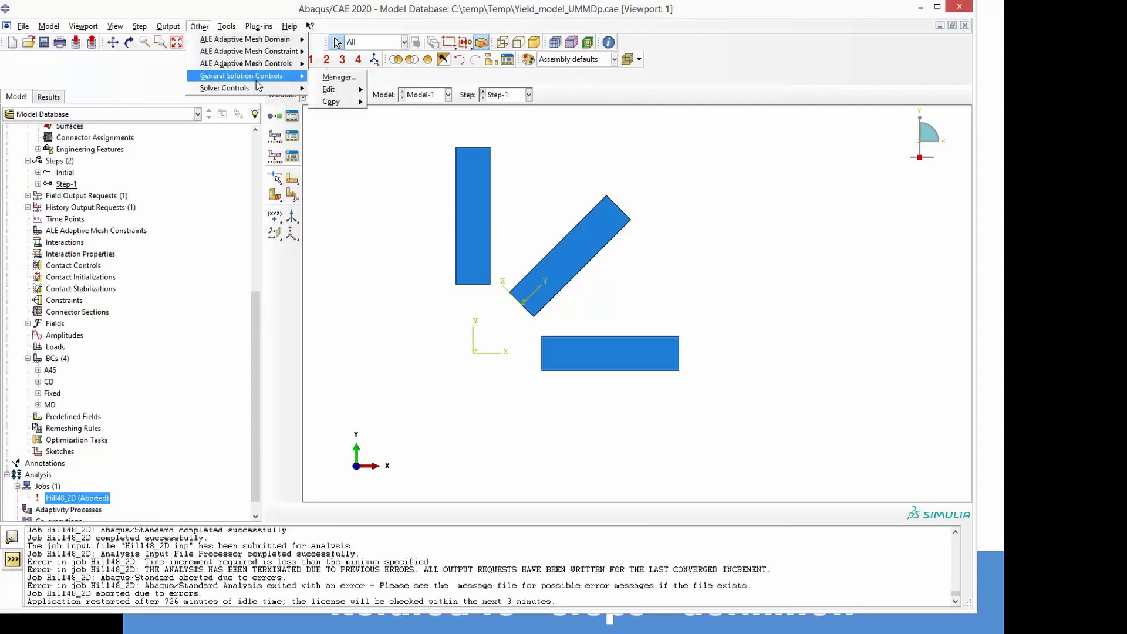
{"action": "mouse_move", "coordinate": [338, 94]}
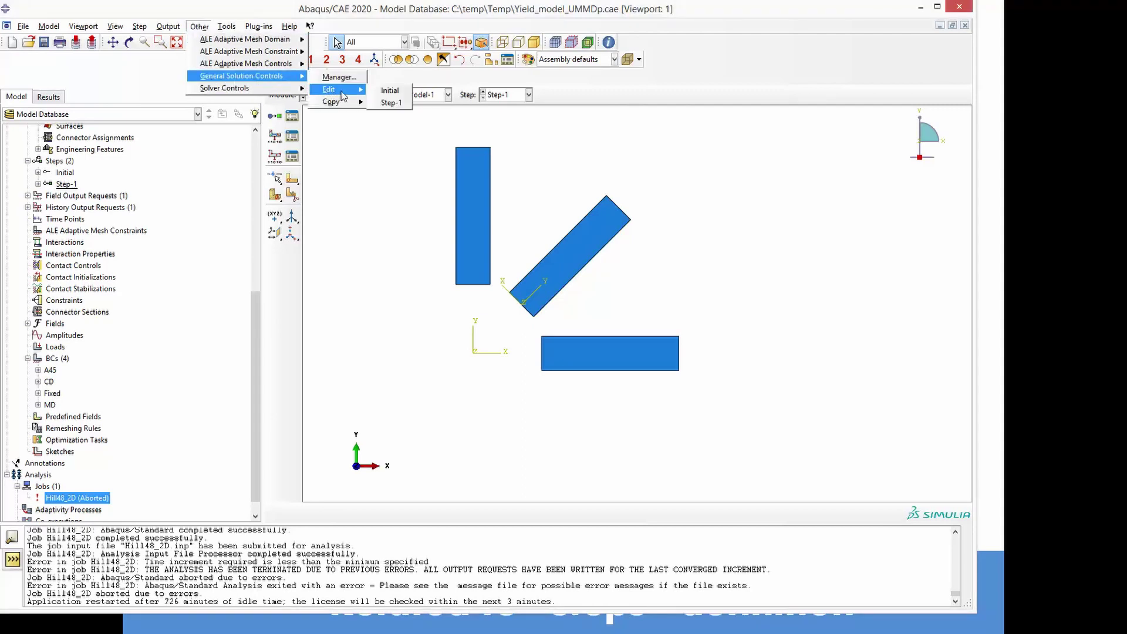
{"action": "left_click", "coordinate": [391, 104]}
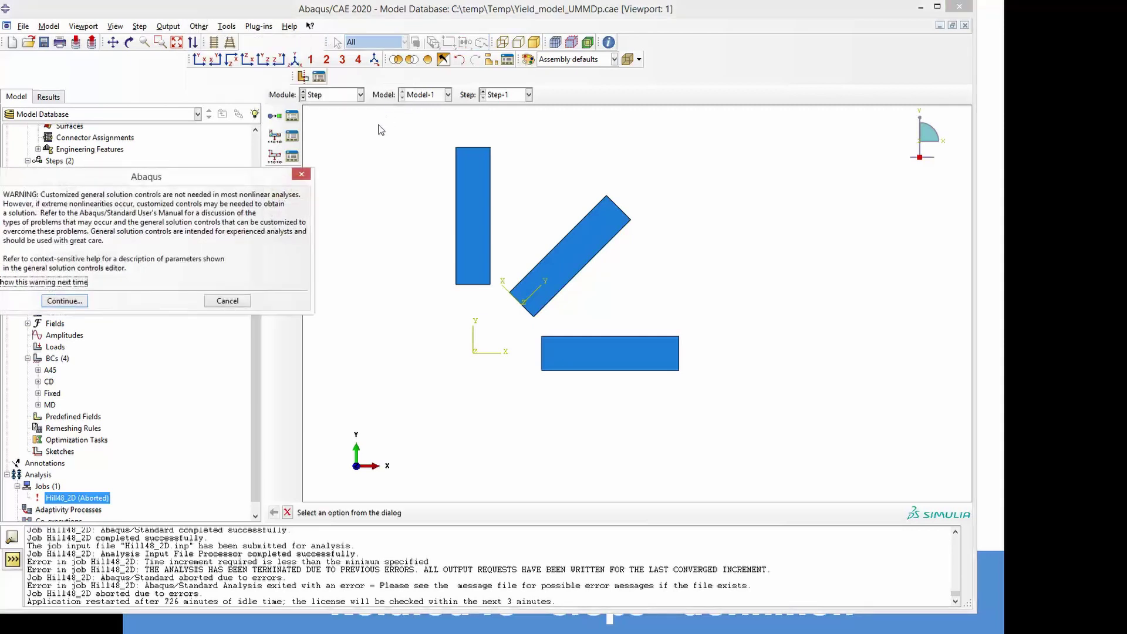
{"action": "left_click_drag", "start_coordinate": [87, 180], "coordinate": [281, 134]}
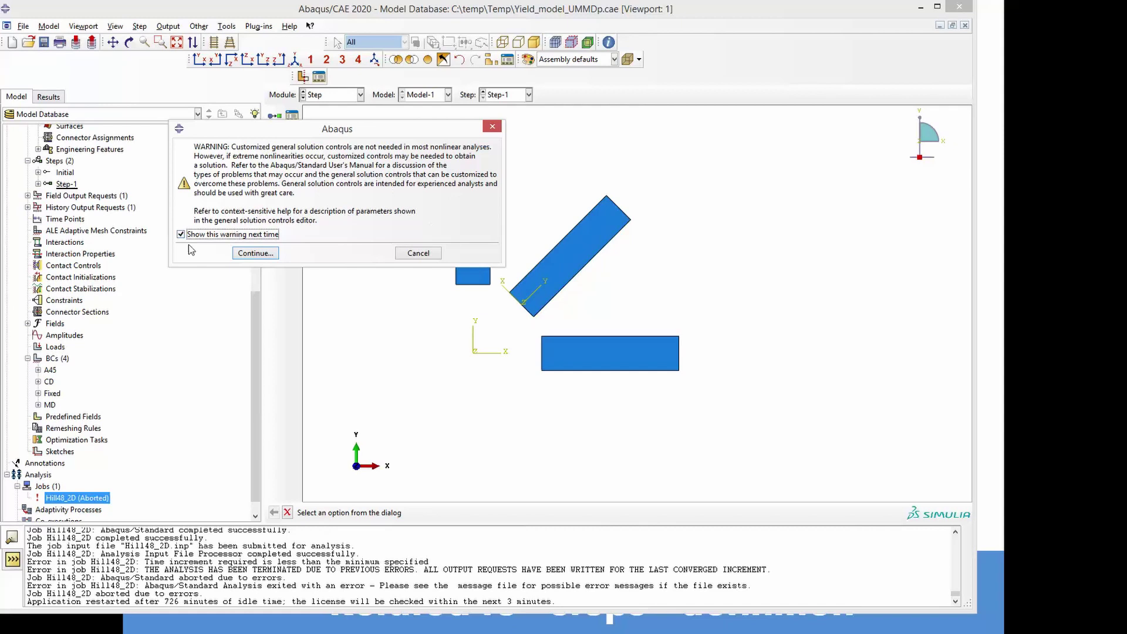
{"action": "left_click", "coordinate": [260, 257]}
{"action": "left_click", "coordinate": [495, 182]}
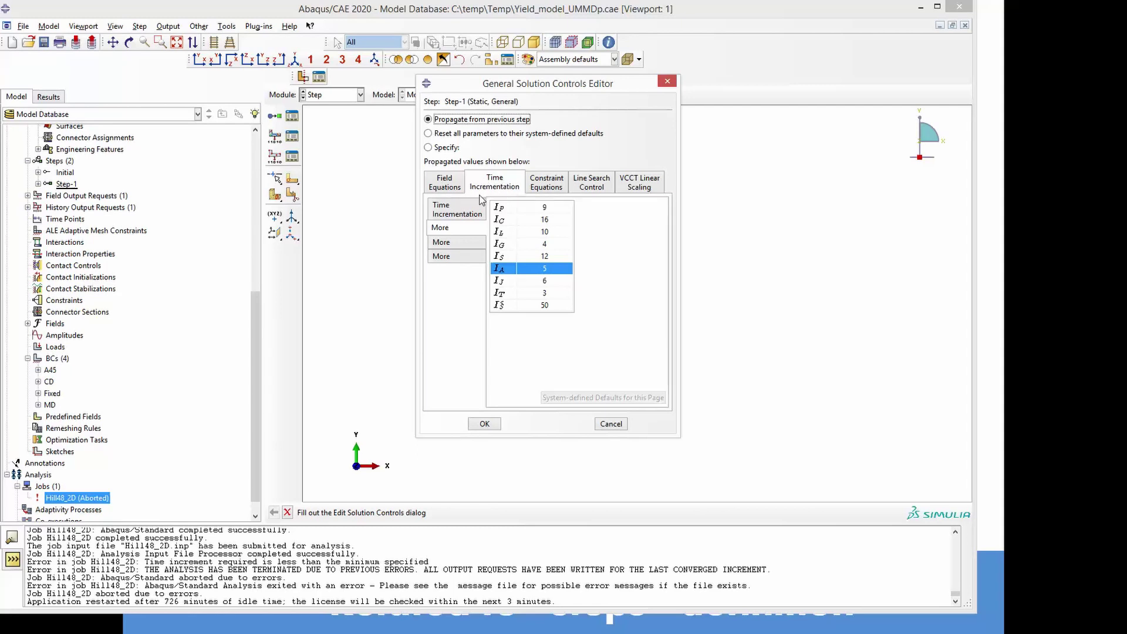
Step: On the More tab, switch the controls to Specify and edit the IA cutback limit of 5
{"action": "left_click", "coordinate": [442, 227]}
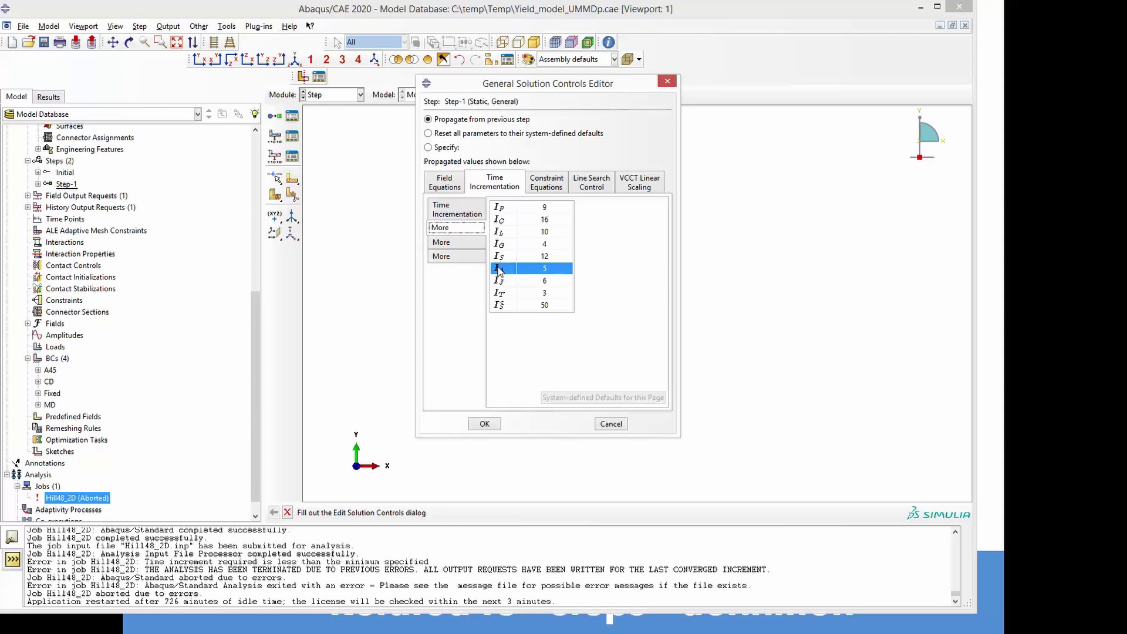
{"action": "left_click", "coordinate": [545, 269]}
{"action": "left_click", "coordinate": [428, 148]}
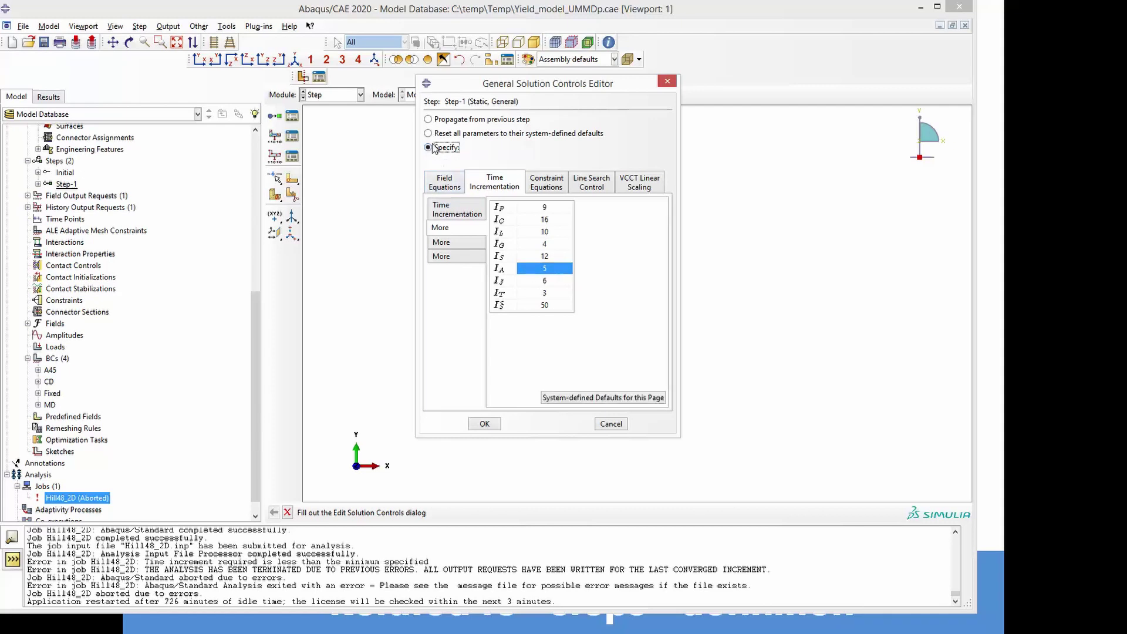
{"action": "left_click", "coordinate": [536, 269]}
{"action": "left_click", "coordinate": [514, 274]}
{"action": "left_click", "coordinate": [554, 269]}
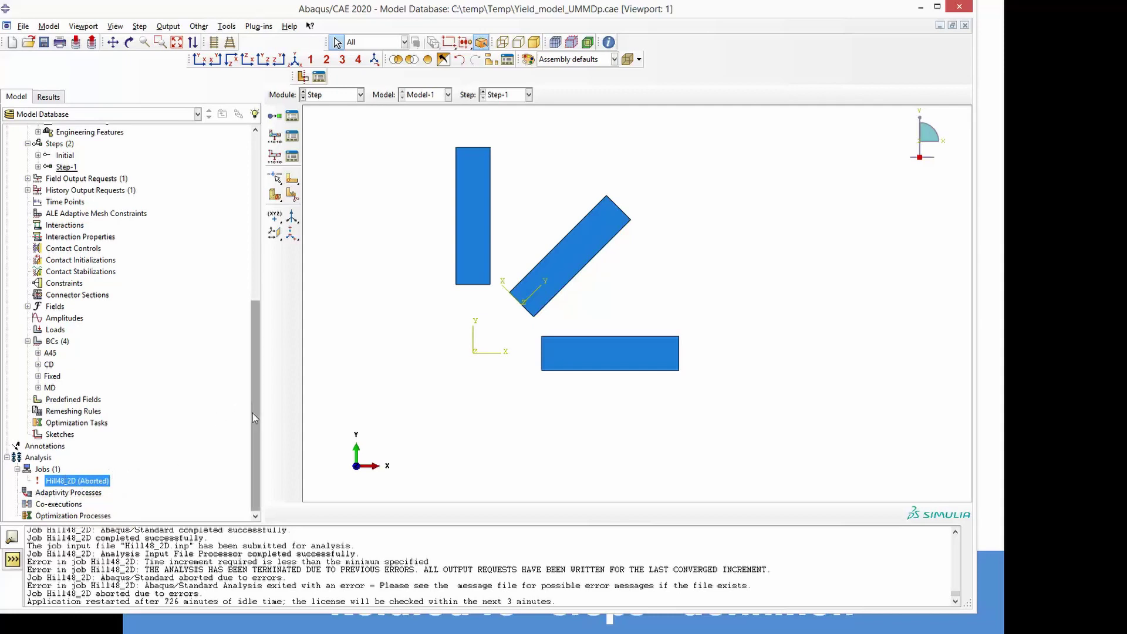
Step: Highlight the time increment error message, then open the Hill48_2D job's monitor
{"action": "left_click_drag", "start_coordinate": [252, 412], "coordinate": [252, 246]}
{"action": "left_click_drag", "start_coordinate": [145, 562], "coordinate": [429, 562]}
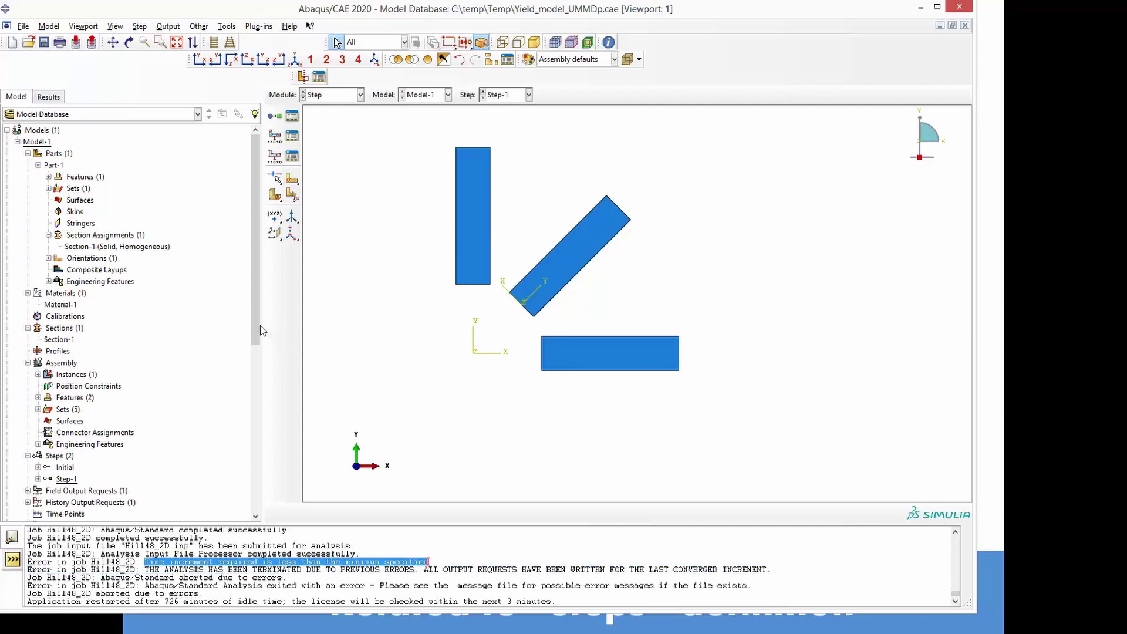
{"action": "left_click_drag", "start_coordinate": [254, 329], "coordinate": [254, 494]}
{"action": "right_click", "coordinate": [75, 481]}
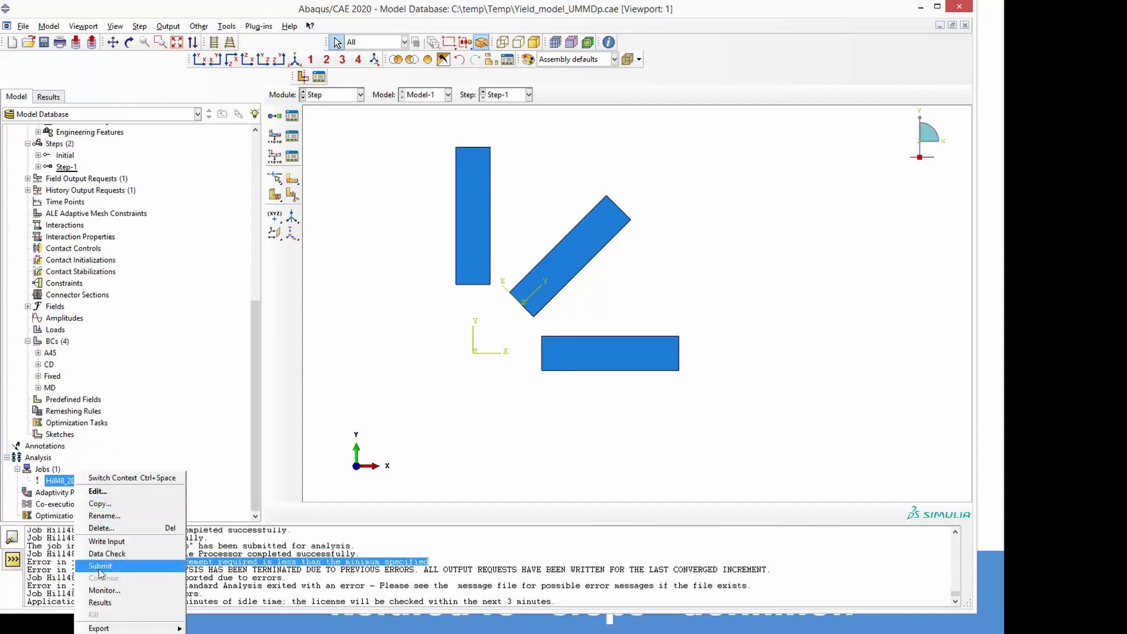
{"action": "left_click", "coordinate": [100, 603]}
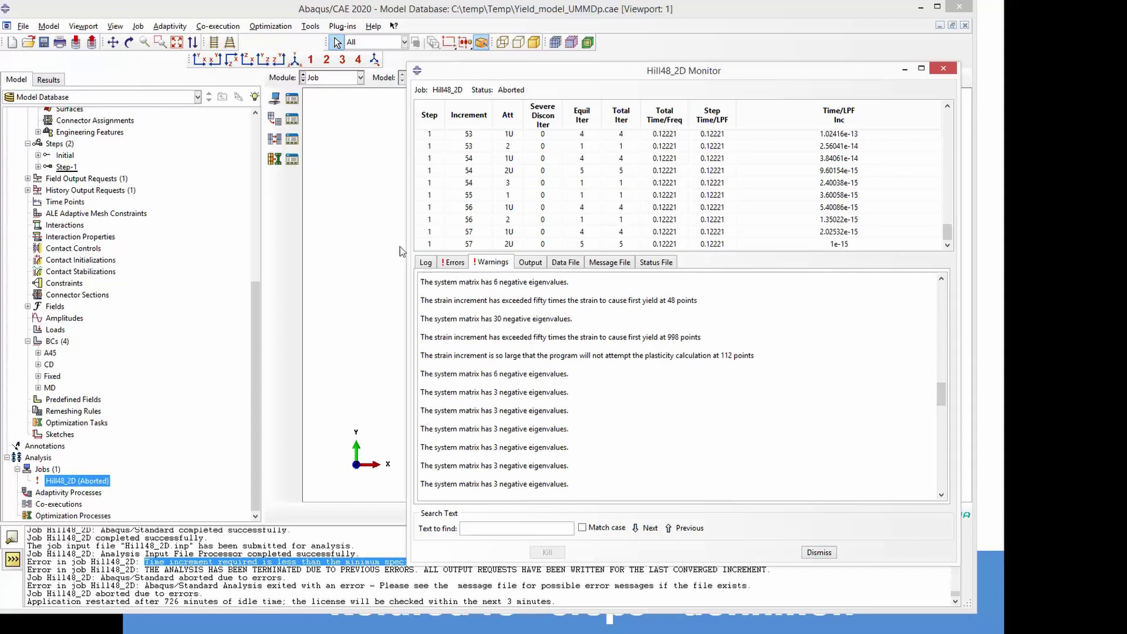
Step: Move the Hill48_2D job monitor aside and bring the Abaqus/CAE main window to the front
{"action": "left_click_drag", "start_coordinate": [504, 76], "coordinate": [631, 60]}
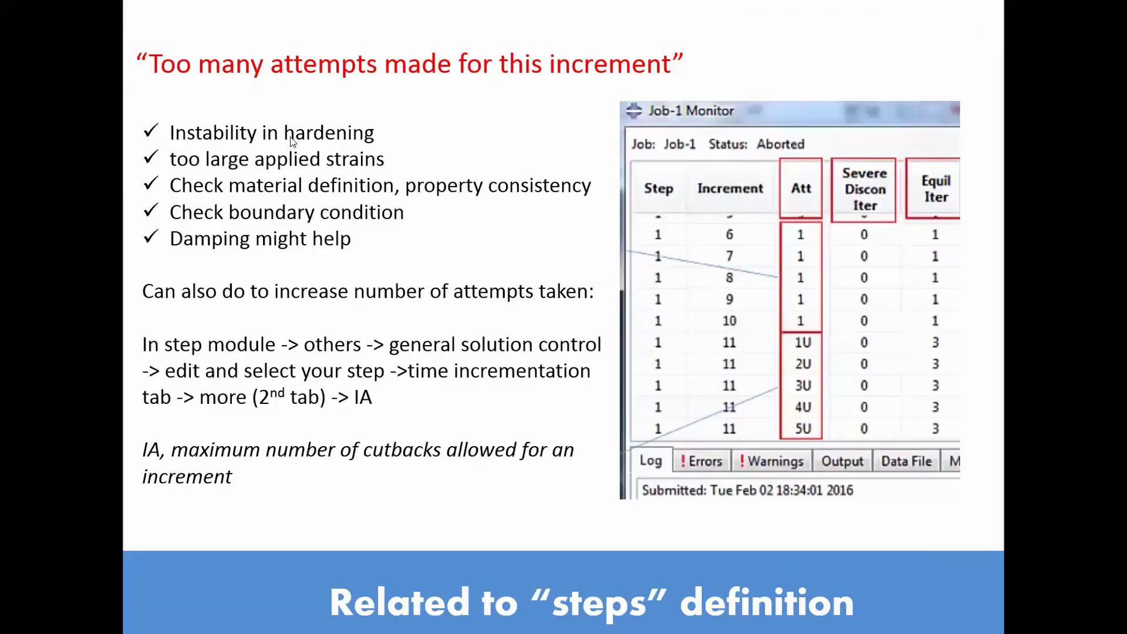
{"action": "key", "text": "alt+Tab"}
Step: Review Material-1's four-row Plastic table, with yield stress dropping to 90 in row 4, then close the editor
{"action": "double_click", "coordinate": [59, 204]}
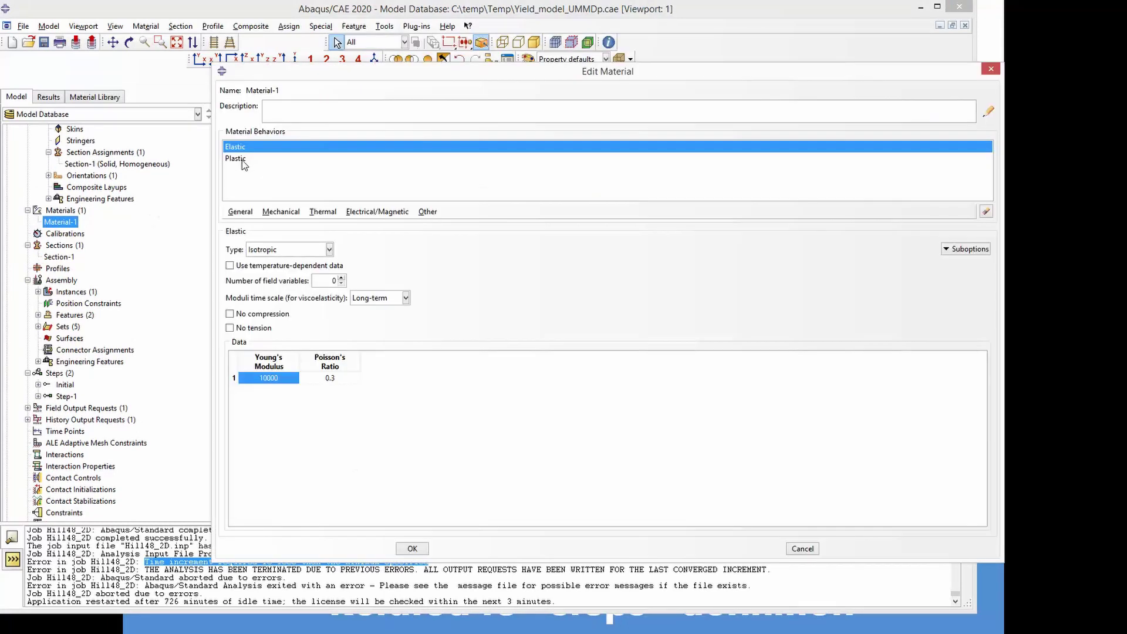
{"action": "left_click", "coordinate": [245, 158]}
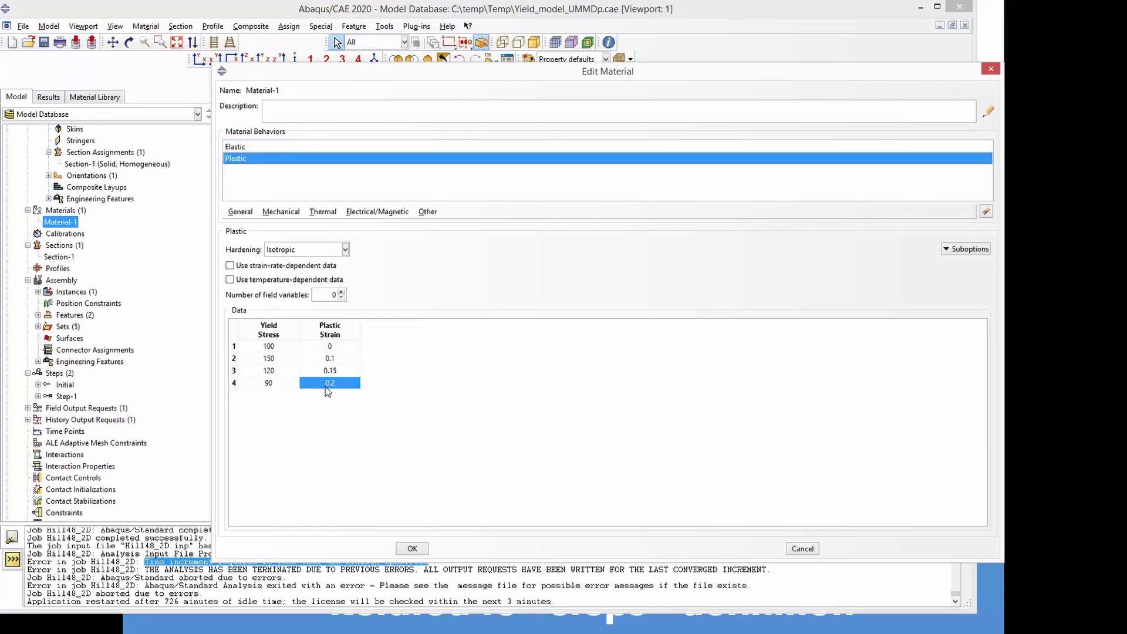
{"action": "left_click_drag", "start_coordinate": [329, 348], "coordinate": [338, 390]}
{"action": "left_click_drag", "start_coordinate": [268, 346], "coordinate": [270, 386]}
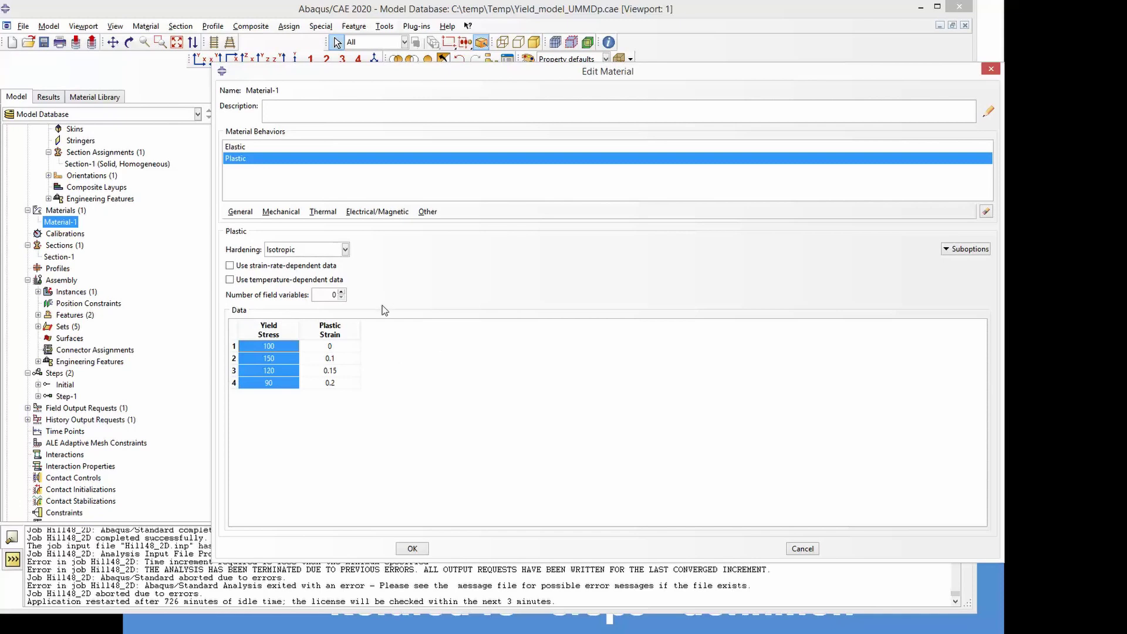
{"action": "left_click", "coordinate": [355, 368]}
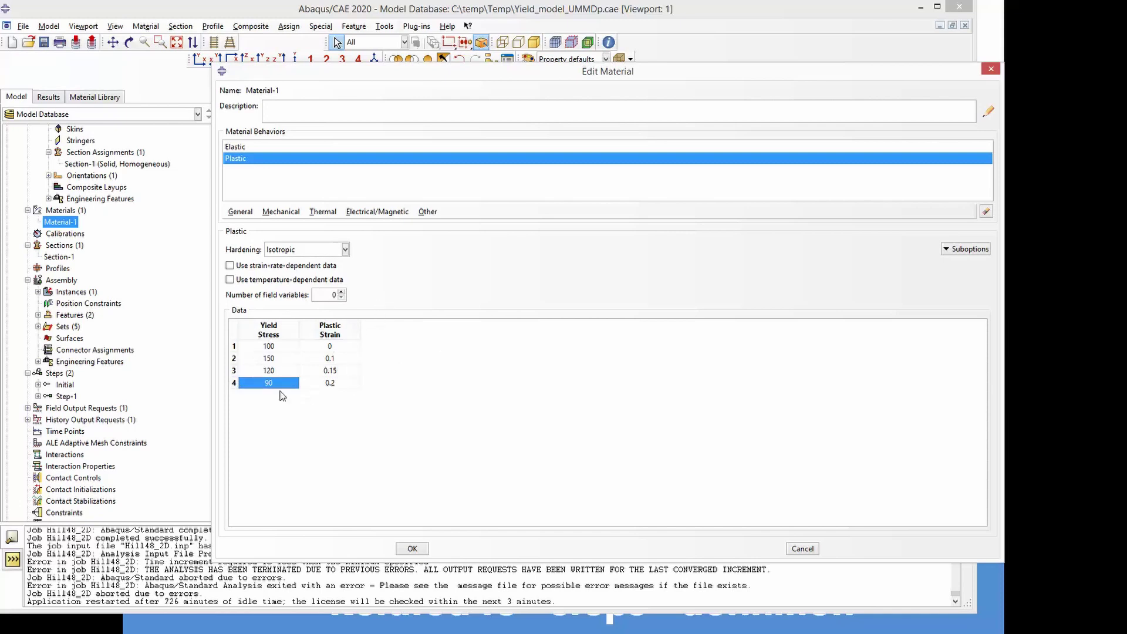
{"action": "left_click", "coordinate": [412, 548]}
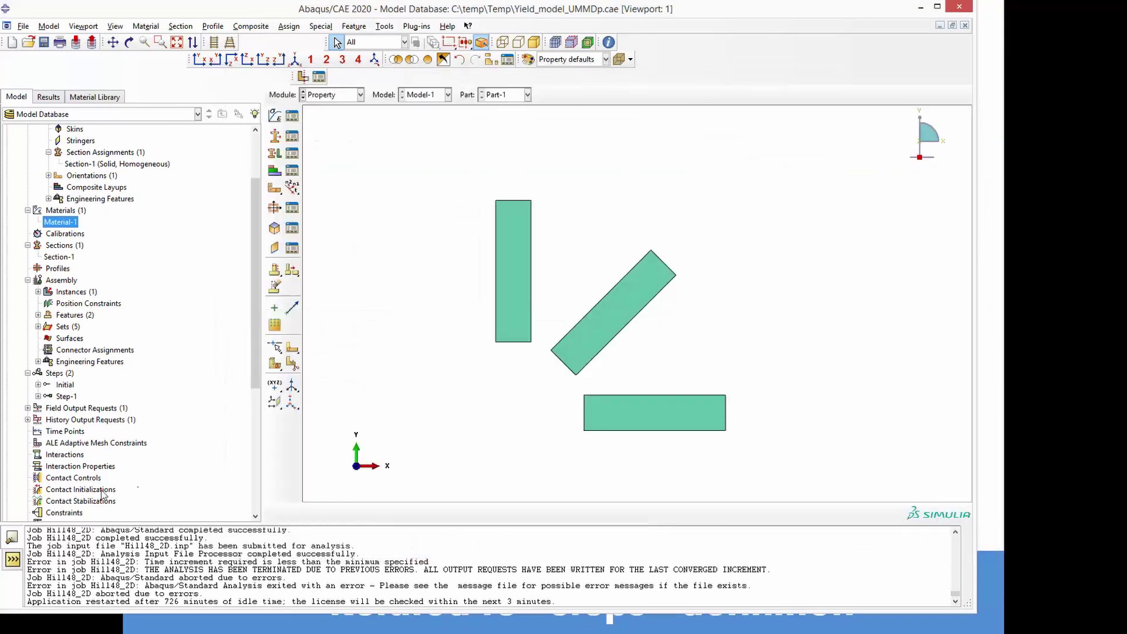
Step: Edit Step-1 to use automatic stabilization with a specified damping factor of 0.0002
{"action": "scroll", "coordinate": [260, 354], "scroll_direction": "down", "scroll_amount": 7}
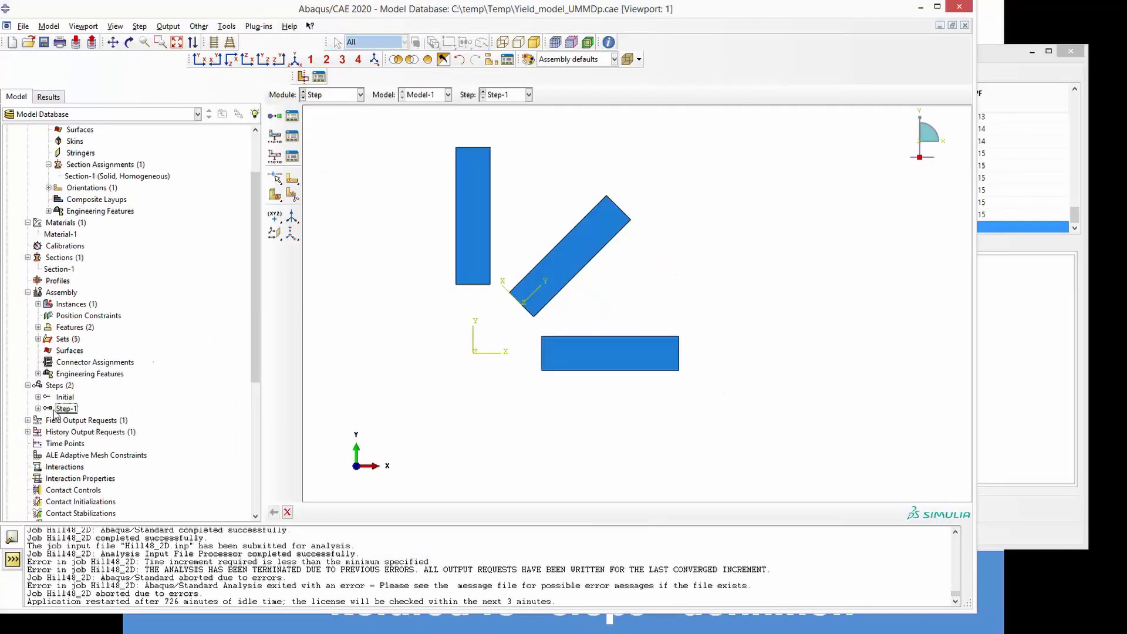
{"action": "left_click", "coordinate": [65, 409]}
{"action": "right_click", "coordinate": [67, 411]}
{"action": "left_click", "coordinate": [73, 415]}
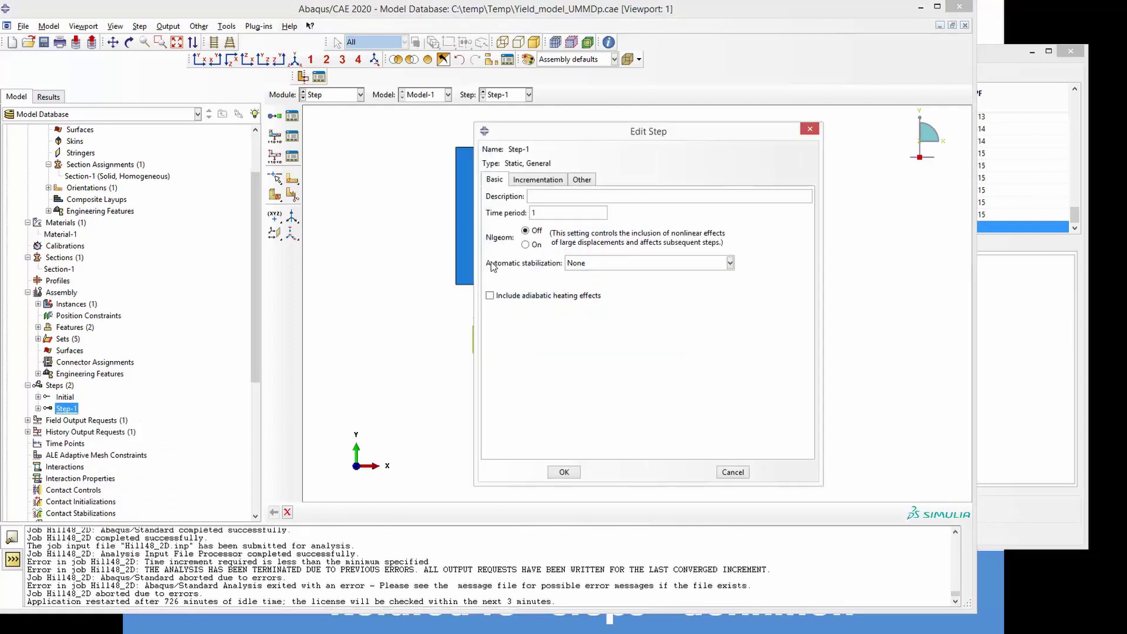
{"action": "left_click", "coordinate": [731, 263]}
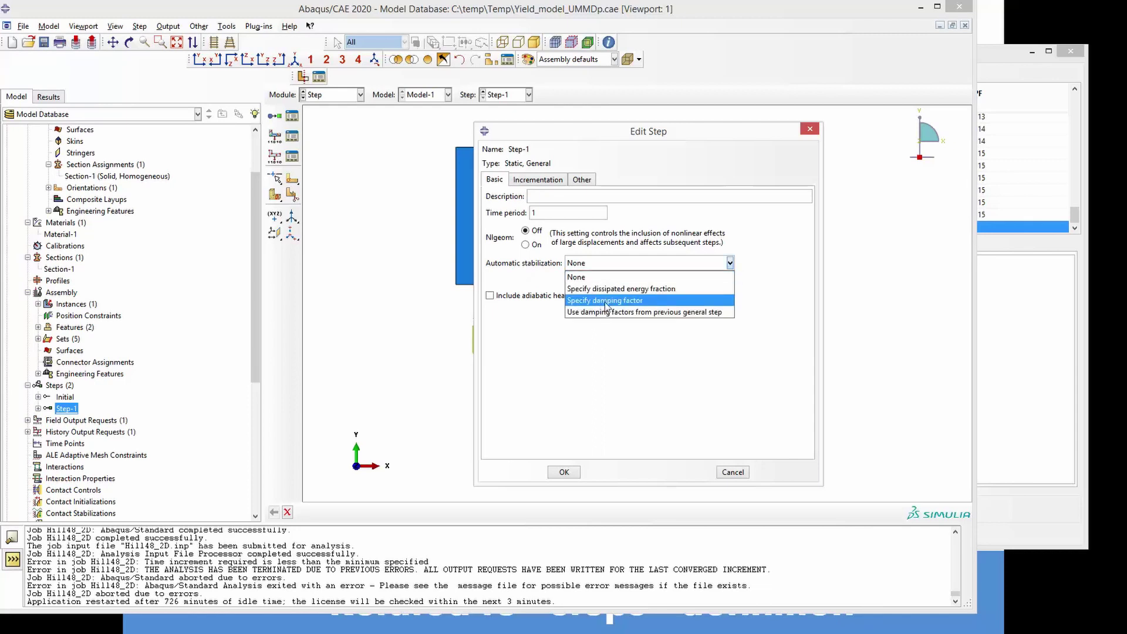
{"action": "left_click", "coordinate": [633, 300]}
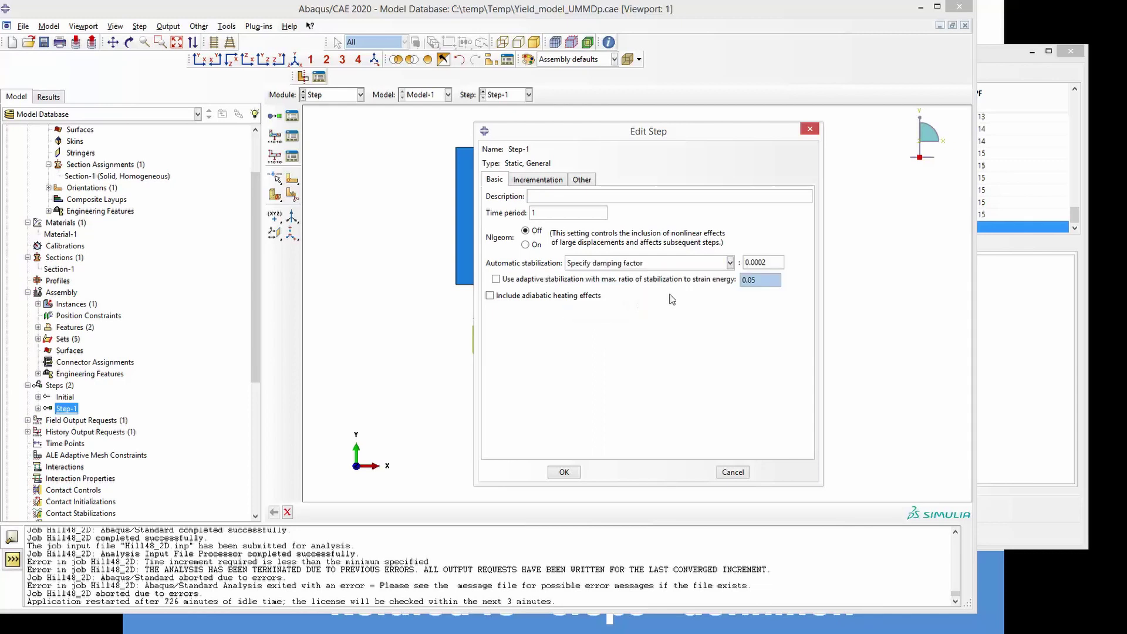
{"action": "left_click", "coordinate": [772, 263]}
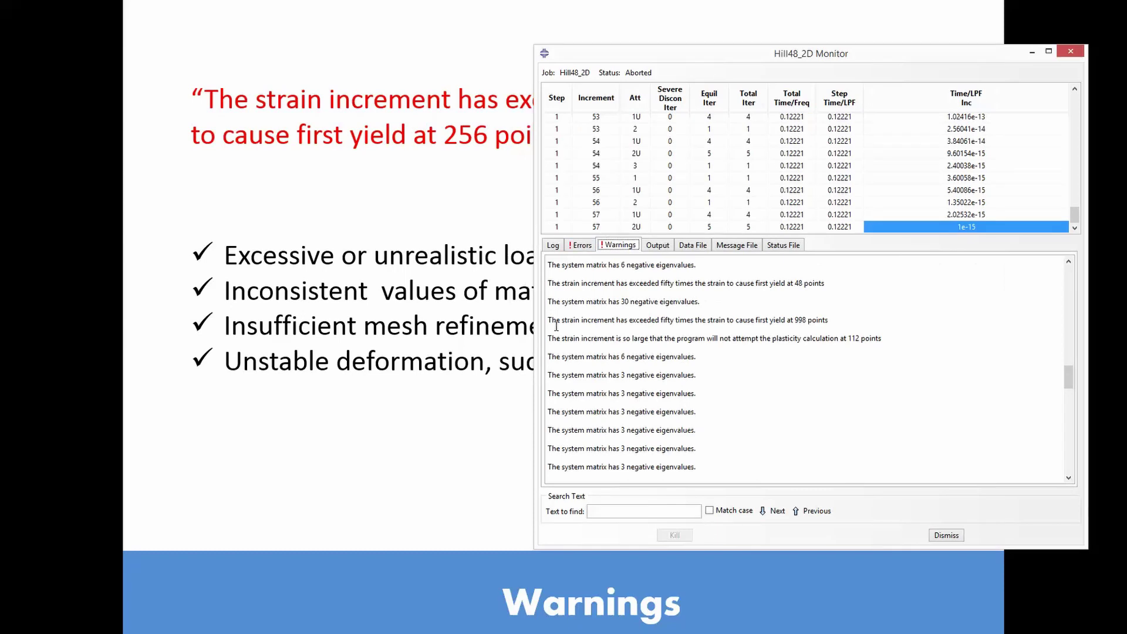
Step: Highlight the warning about strain increments exceeding fifty times first-yield strain at 998 points
{"action": "left_click_drag", "start_coordinate": [548, 321], "coordinate": [830, 321]}
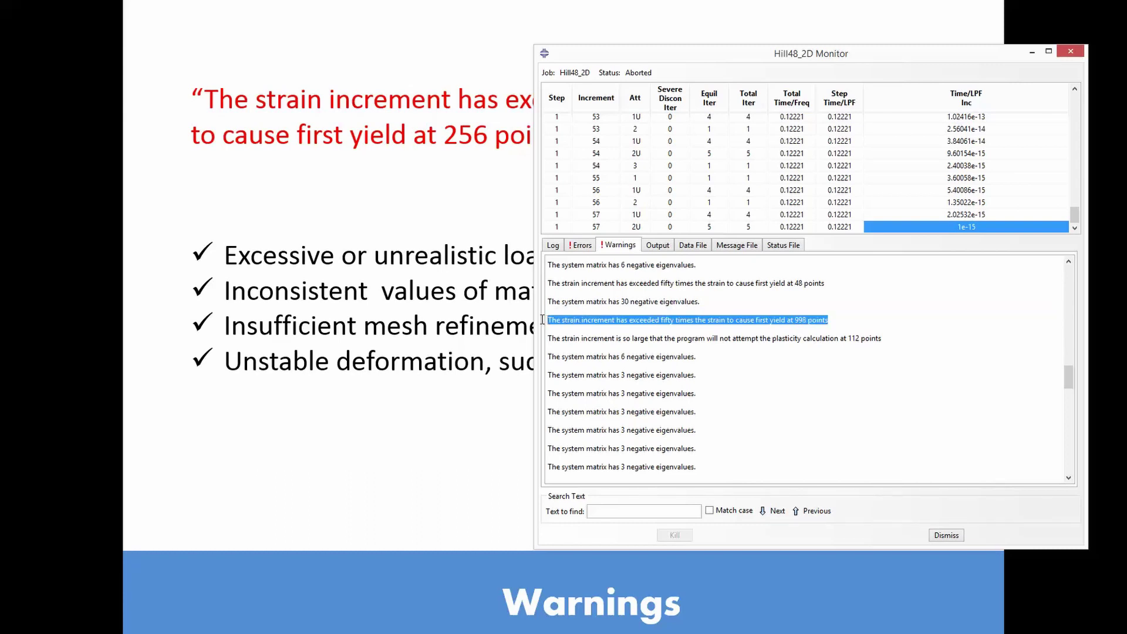
{"action": "left_click", "coordinate": [706, 377]}
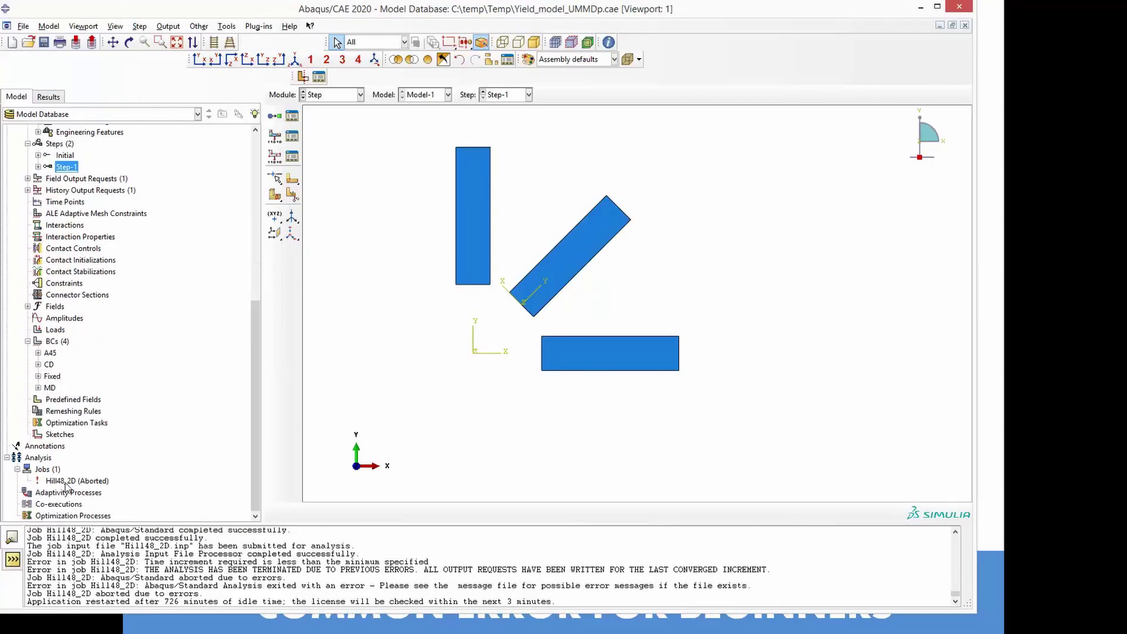
Step: Open the Hill48_2D job results in the Visualization module
{"action": "left_click", "coordinate": [61, 481]}
{"action": "right_click", "coordinate": [59, 481]}
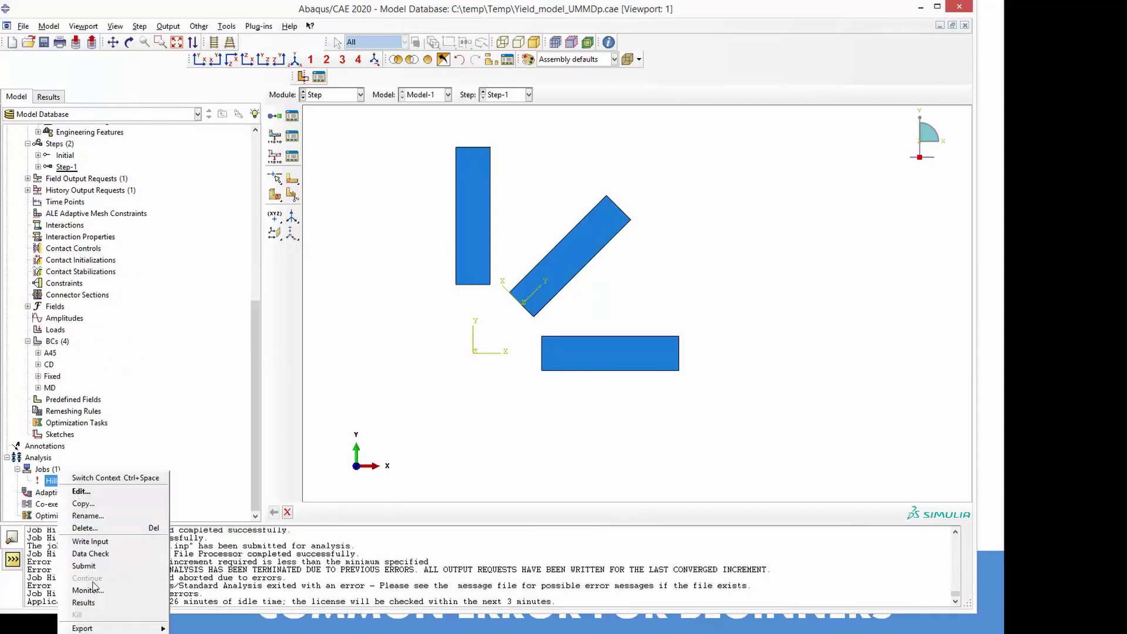
{"action": "left_click", "coordinate": [93, 601]}
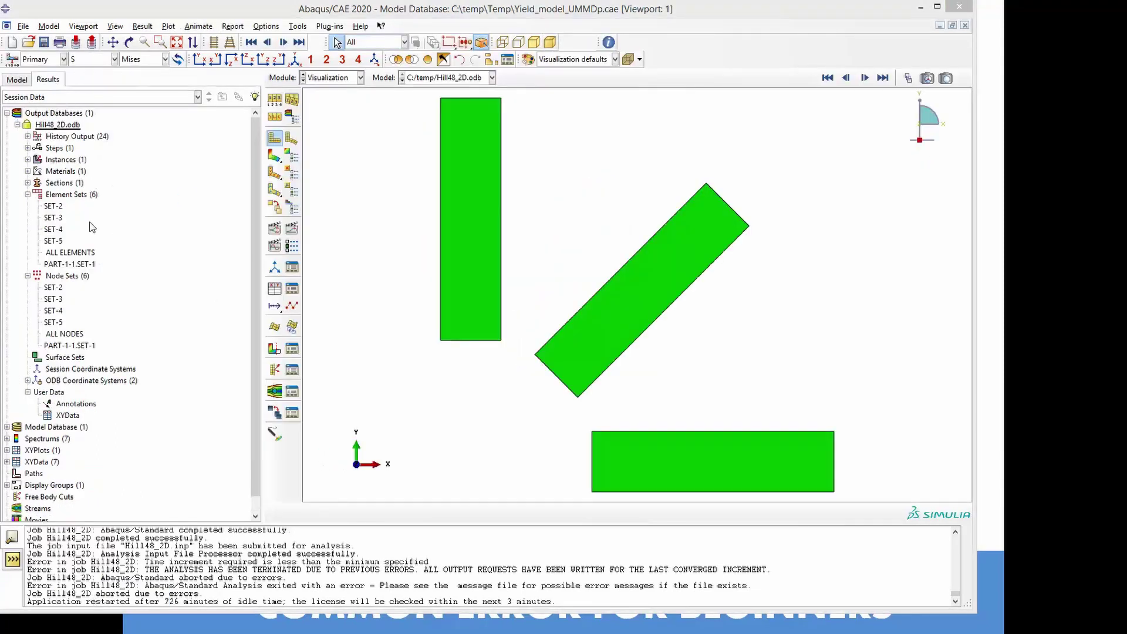
Step: Expand Element Sets and highlight SET-4, then ALL ELEMENTS, outlining every element in red
{"action": "left_click", "coordinate": [27, 194]}
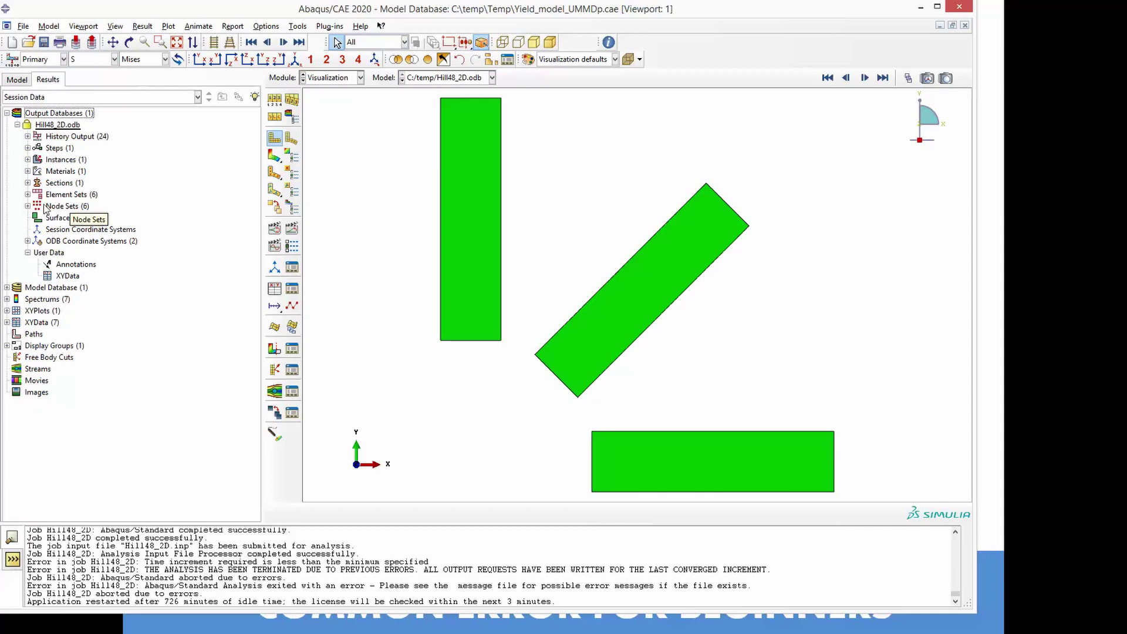
{"action": "left_click", "coordinate": [28, 194]}
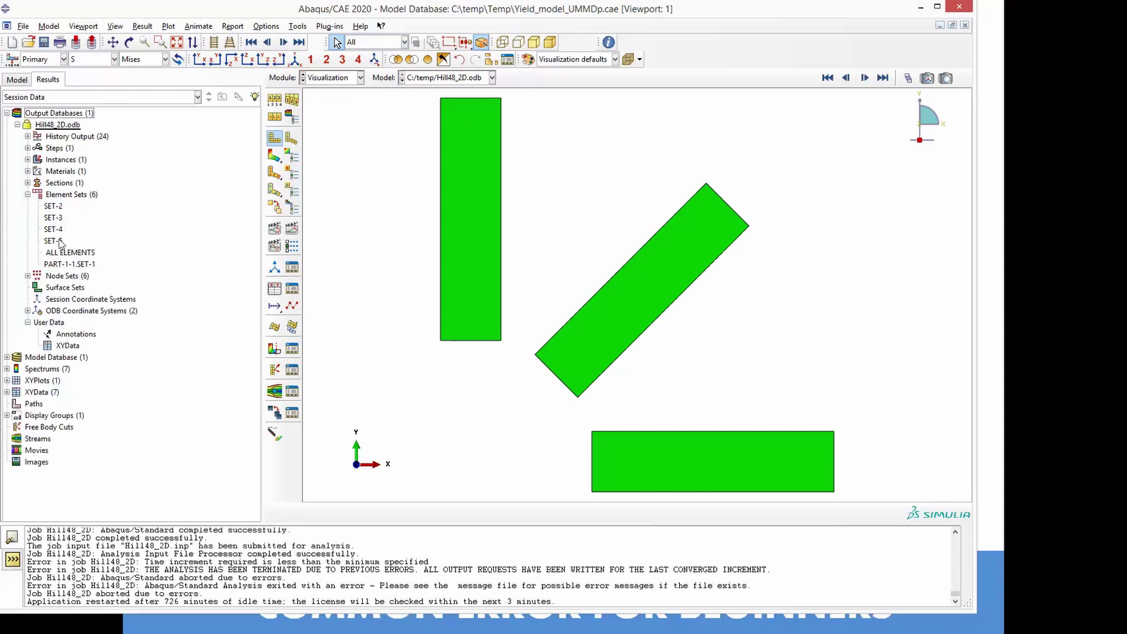
{"action": "left_click", "coordinate": [52, 229]}
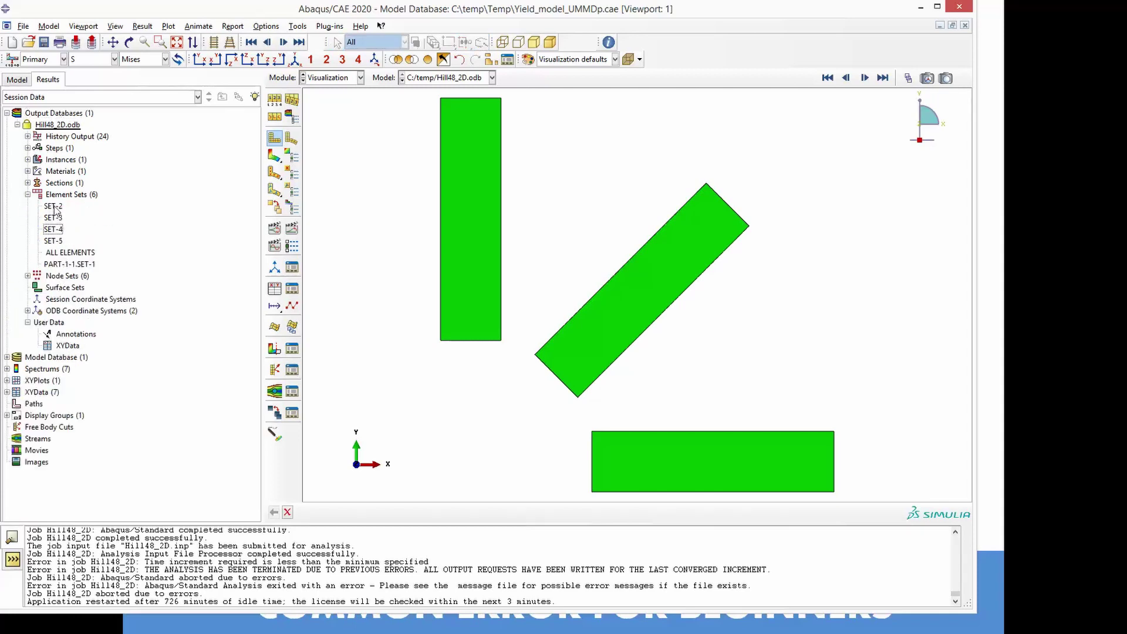
{"action": "left_click", "coordinate": [64, 253]}
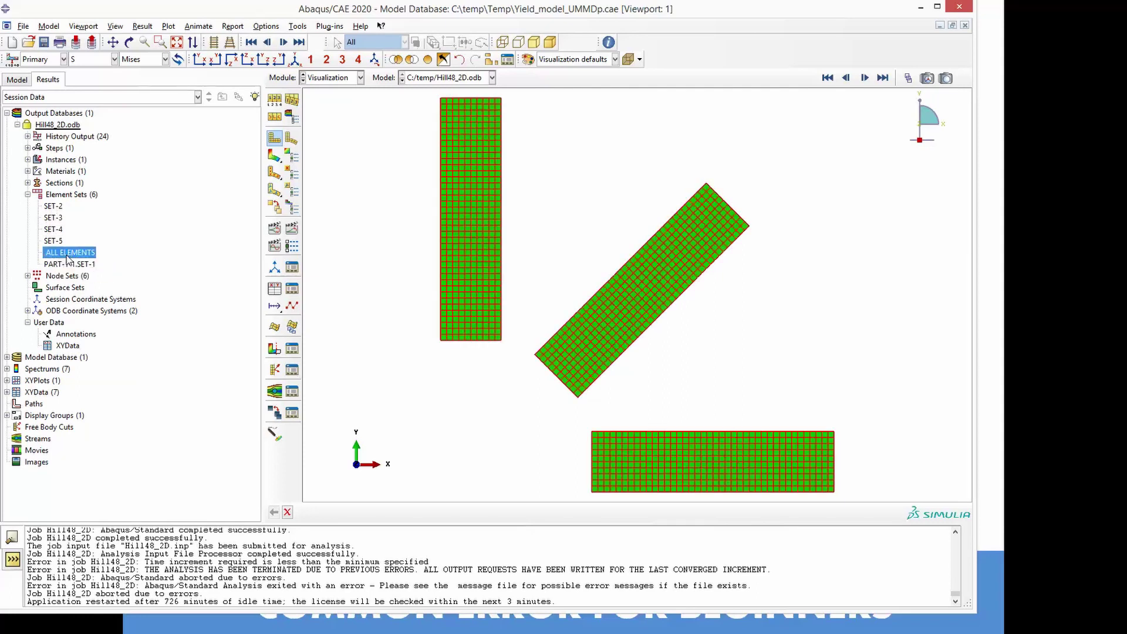